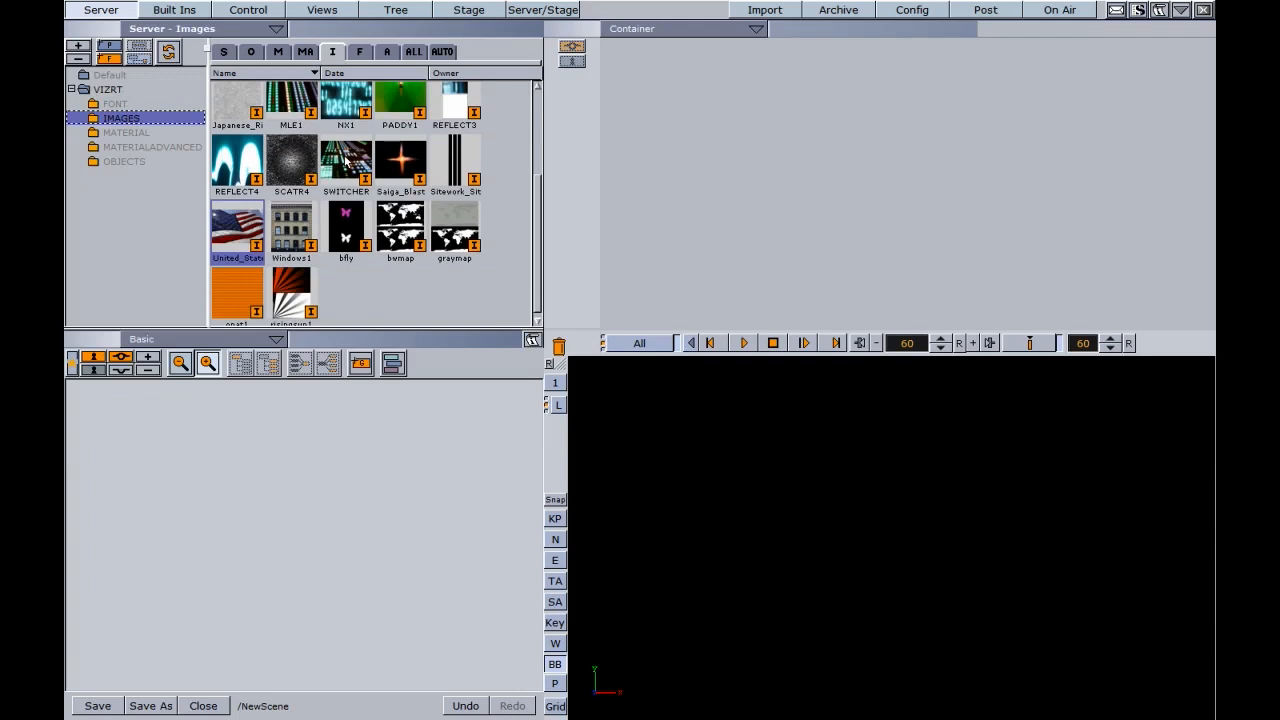
Step: Open the SWITCHER image from the IMAGES folder for editing
right_click(347, 160)
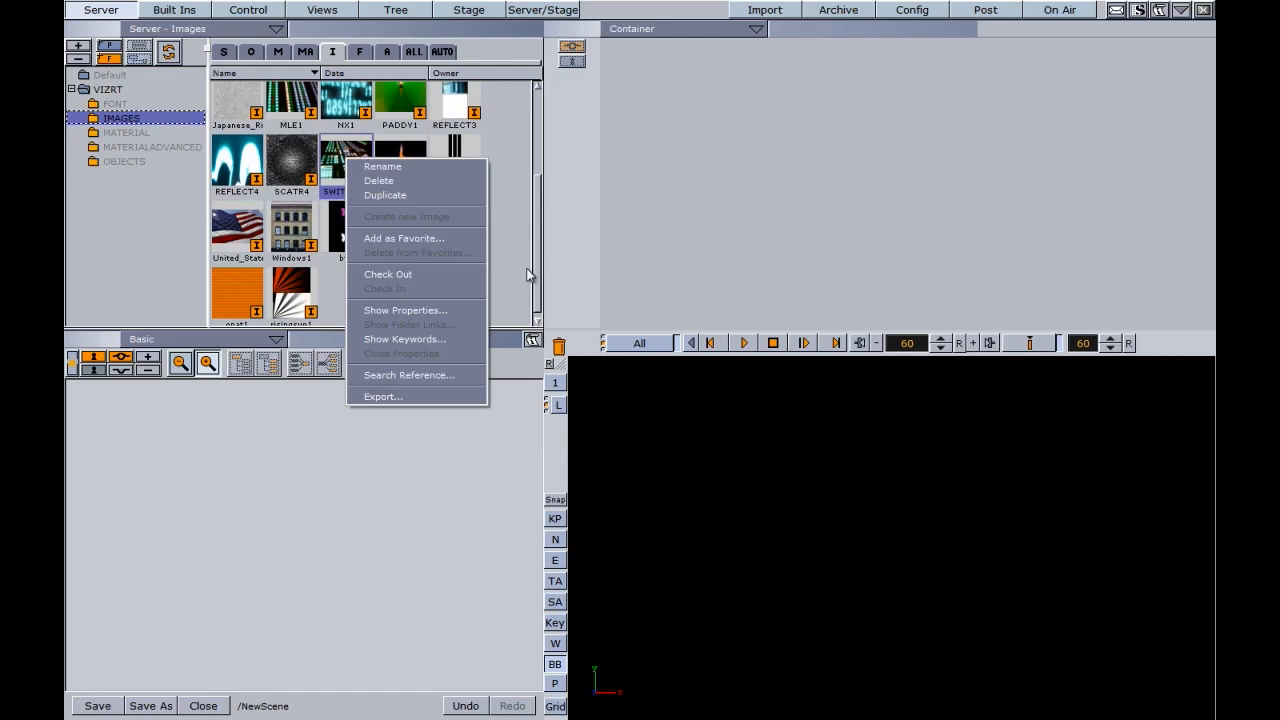
click(521, 264)
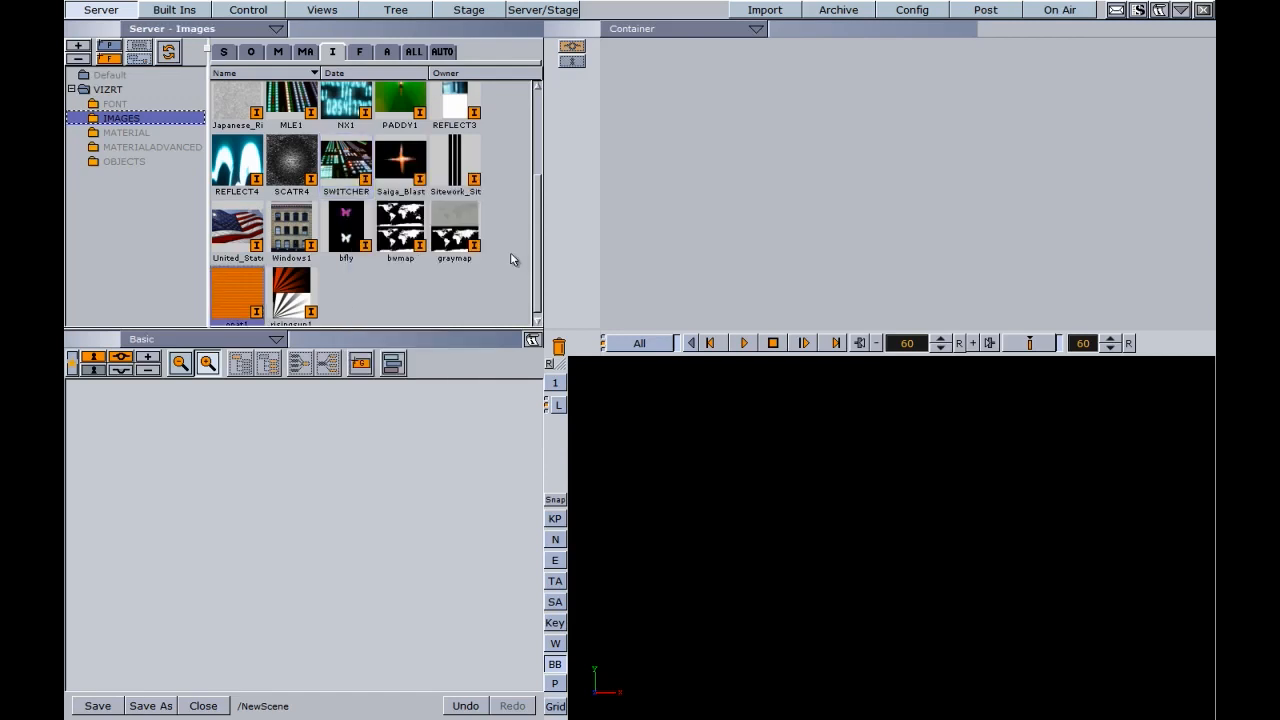
drag(536, 268, 536, 212)
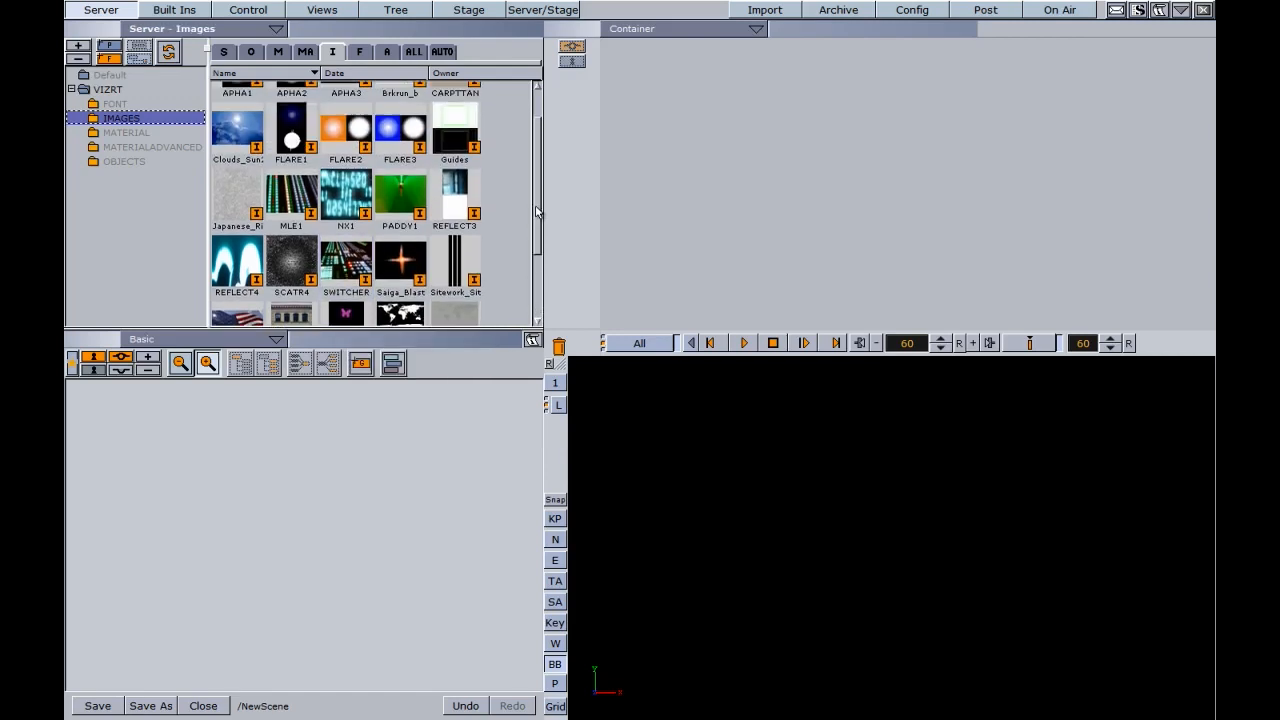
double_click(345, 262)
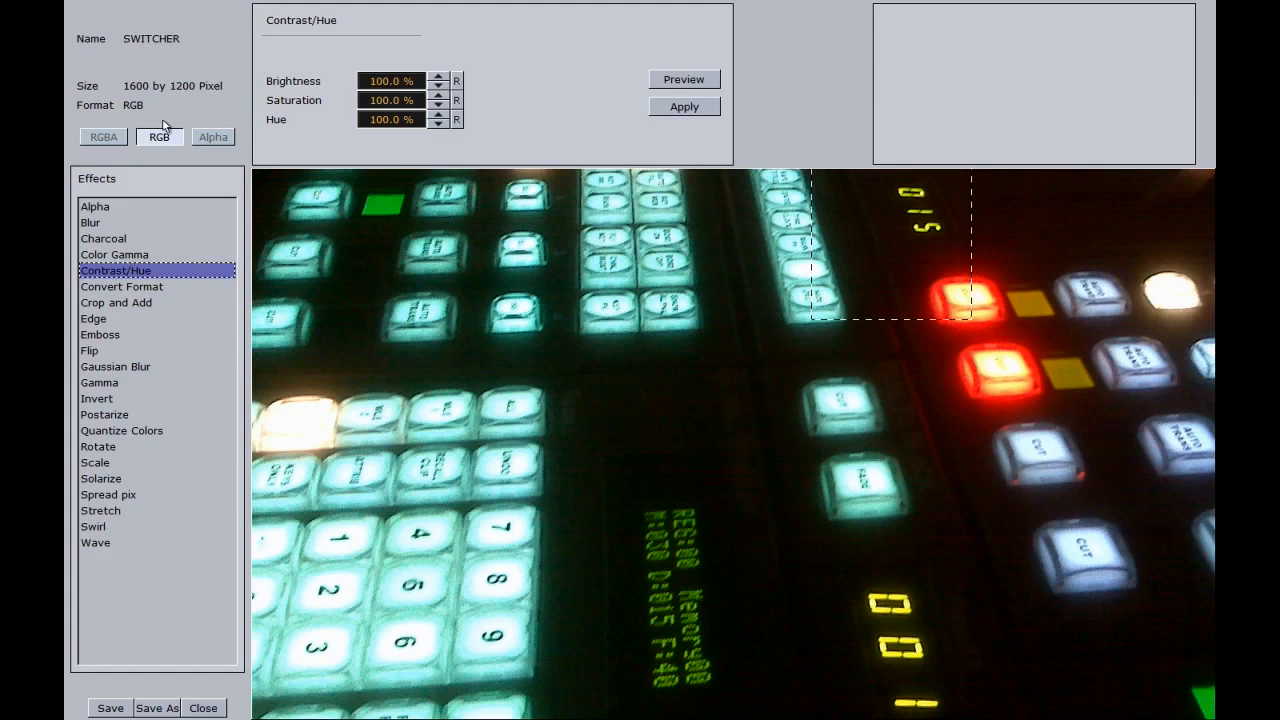
Step: Scale the SWITCHER image to 40% of its size
click(101, 463)
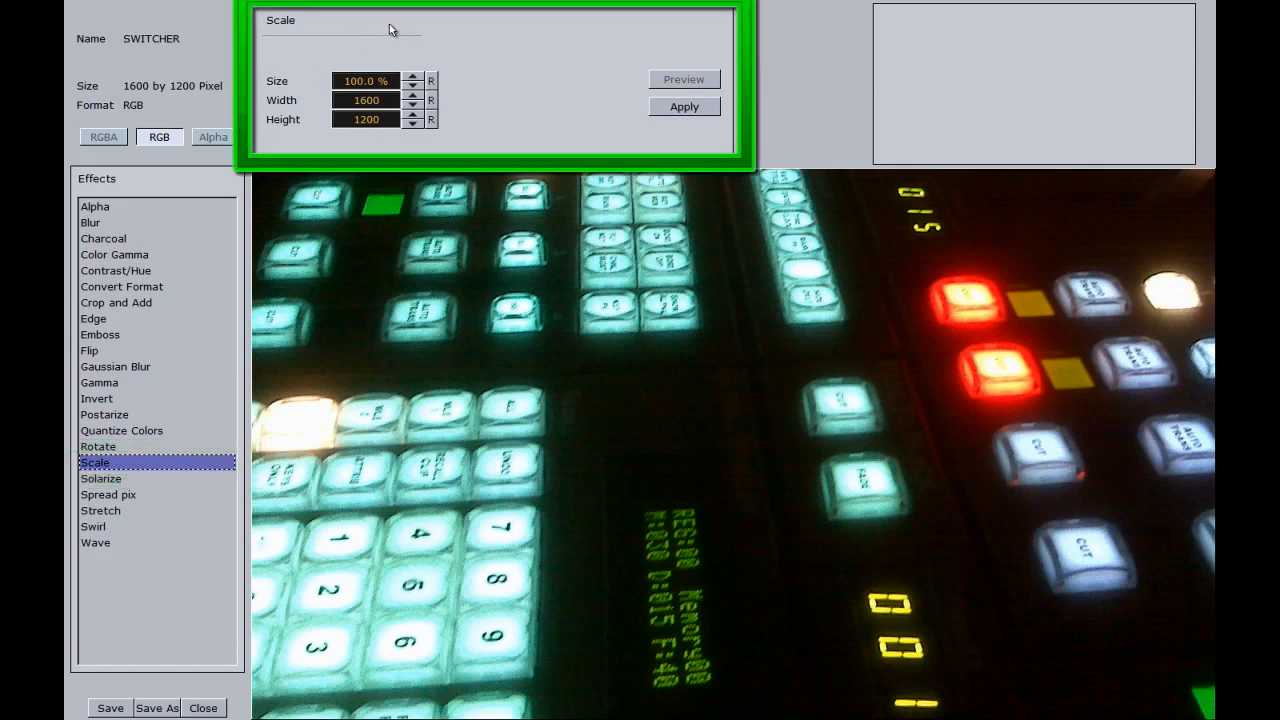
double_click(372, 83)
text(40)
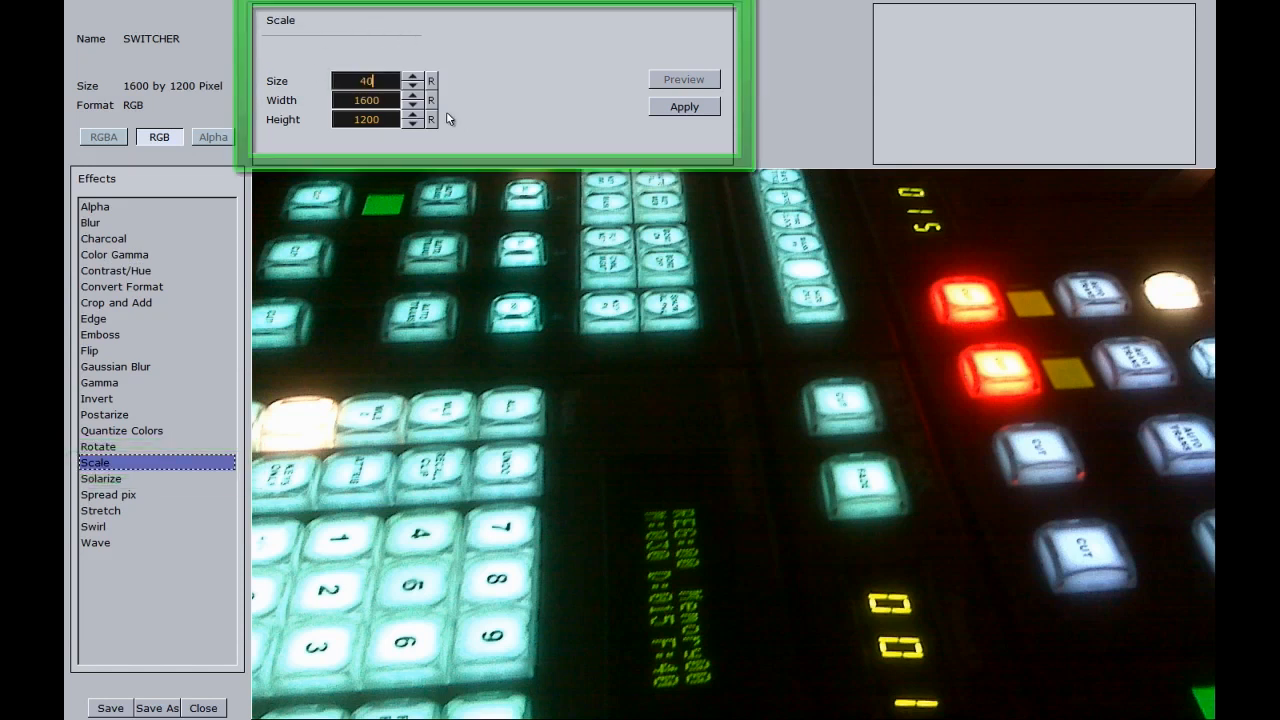
key(Return)
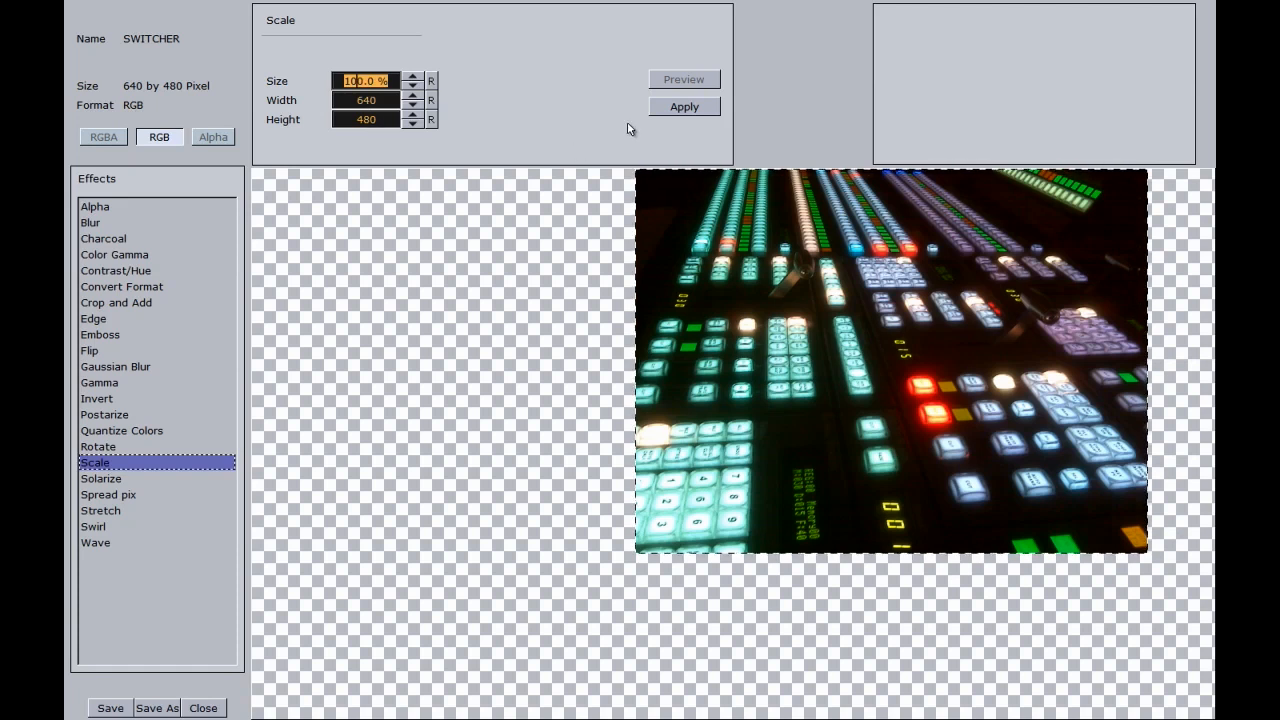
click(680, 110)
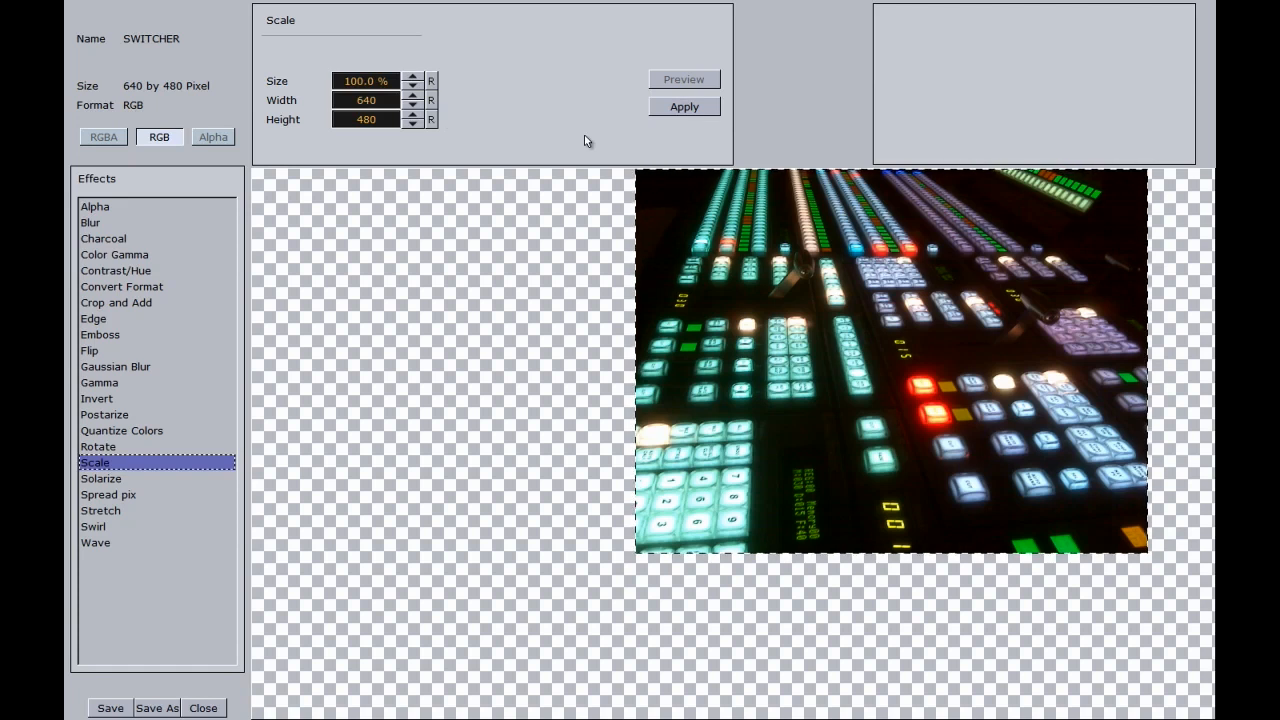
Step: Preview the Blur effect at a 79% factor and the Charcoal effect with radius 89 and sigma 78
click(97, 223)
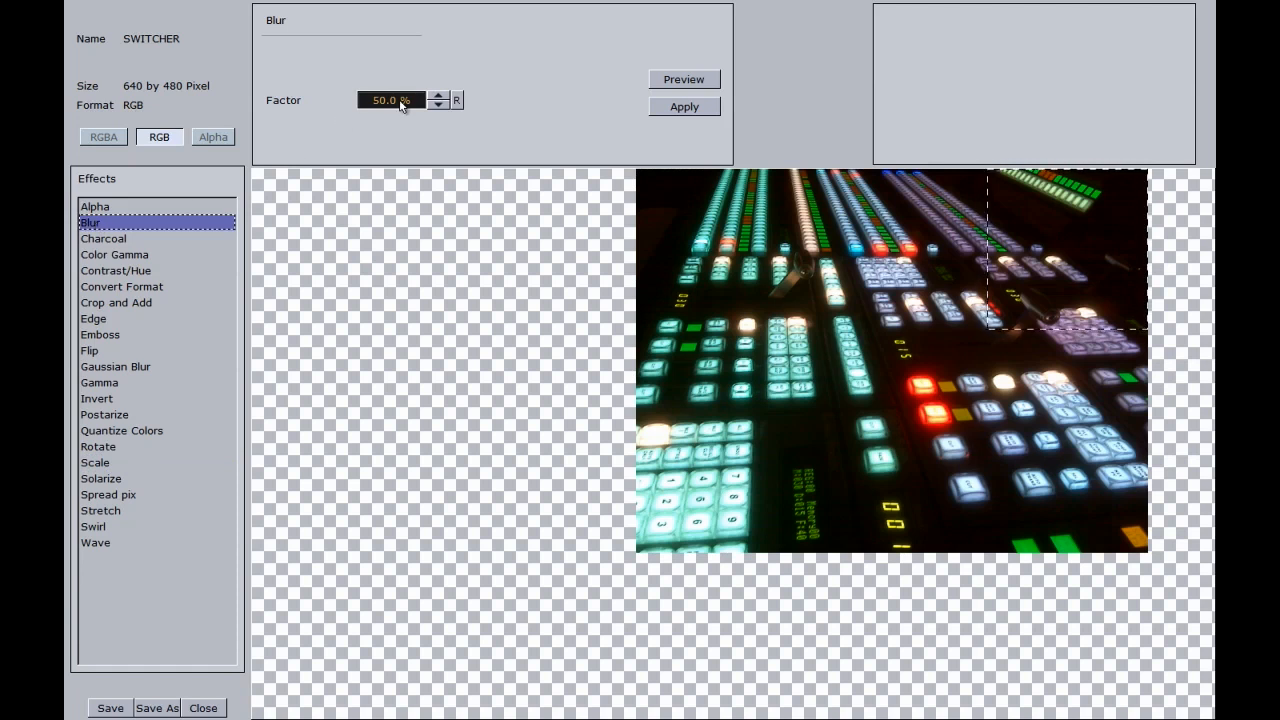
drag(371, 101, 394, 103)
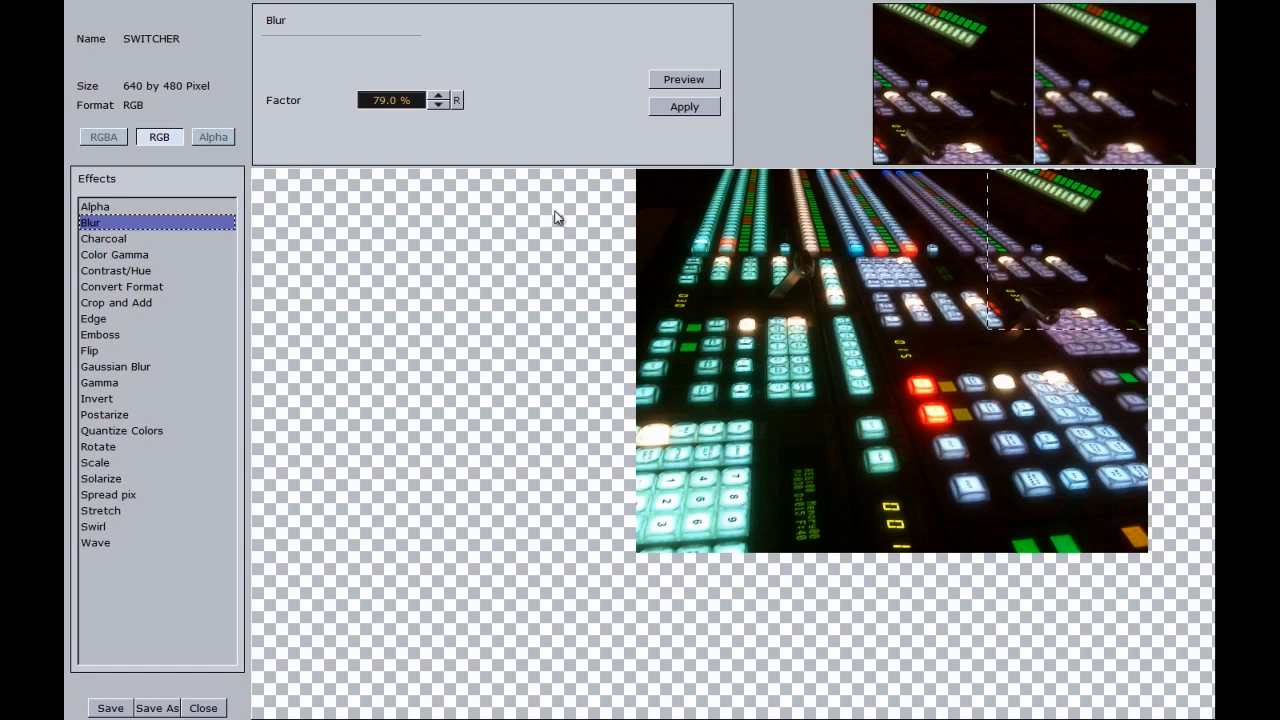
click(124, 243)
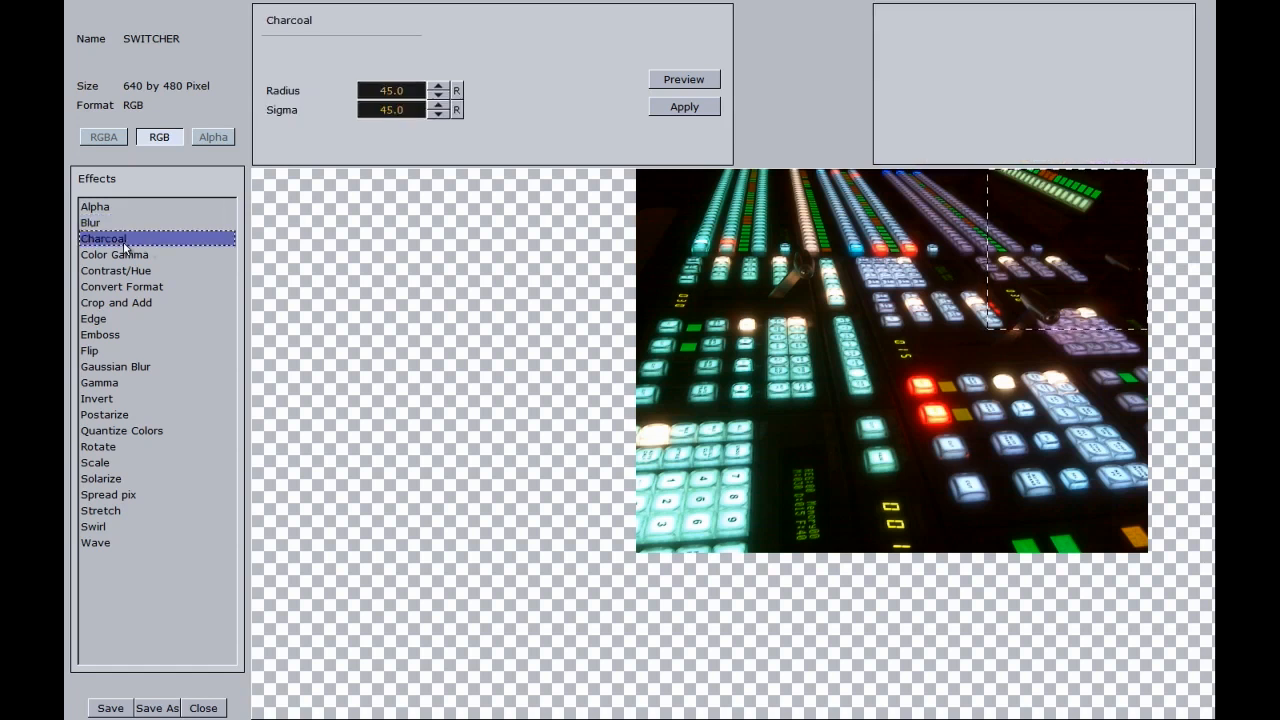
drag(376, 91, 414, 88)
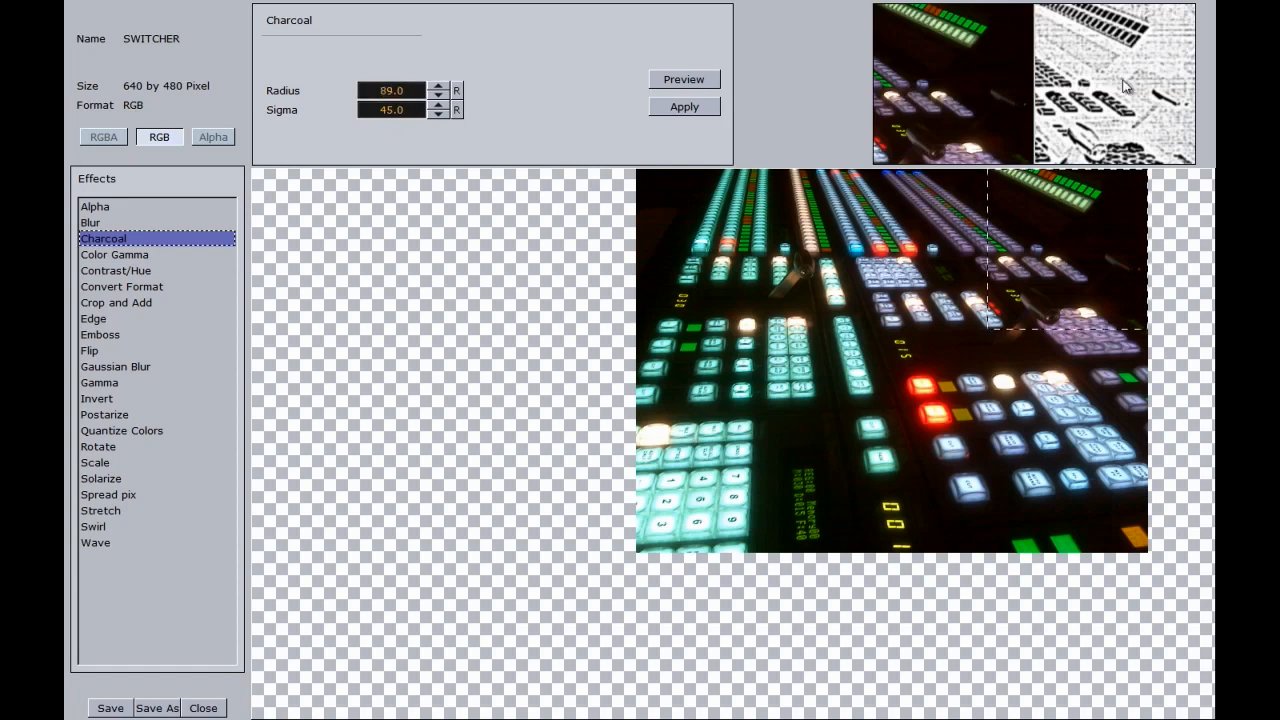
drag(385, 110, 420, 111)
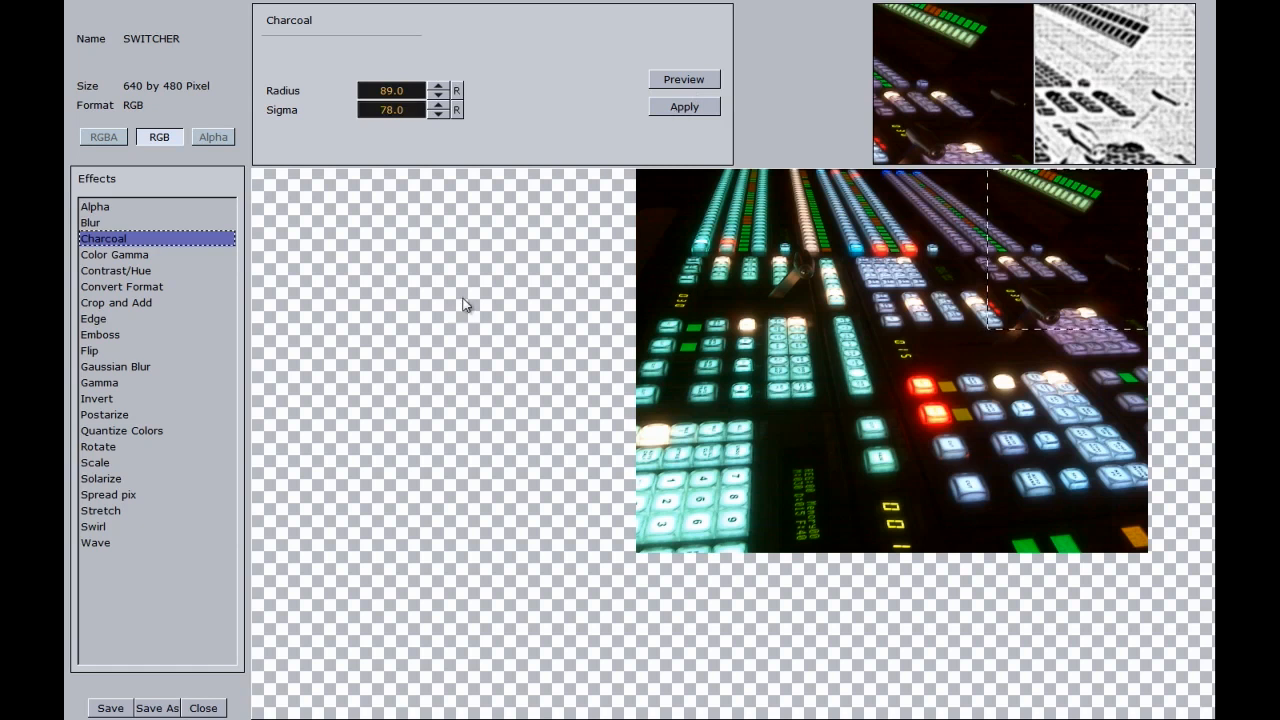
Step: Apply Color Gamma at red 123%, green 120% and blue 127%, and preview Contrast/Hue at brightness 131%, saturation 131% and hue 61%
click(97, 258)
drag(362, 84, 395, 120)
click(684, 107)
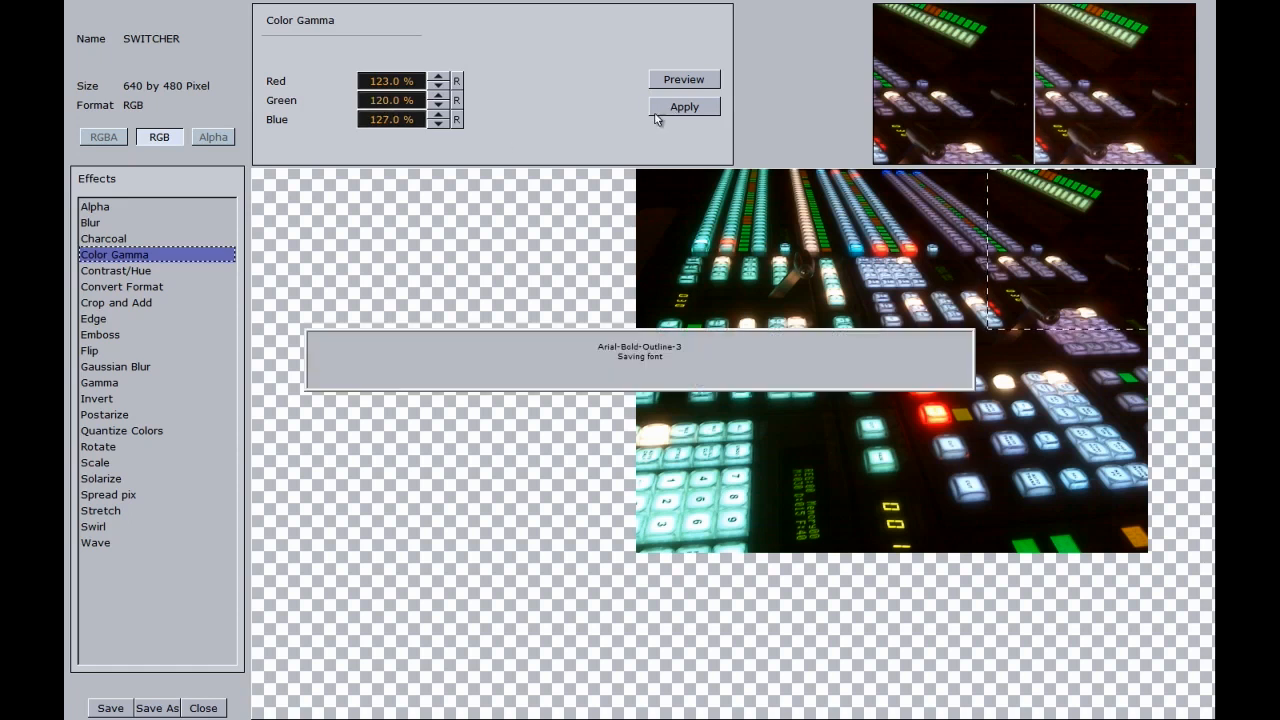
click(122, 271)
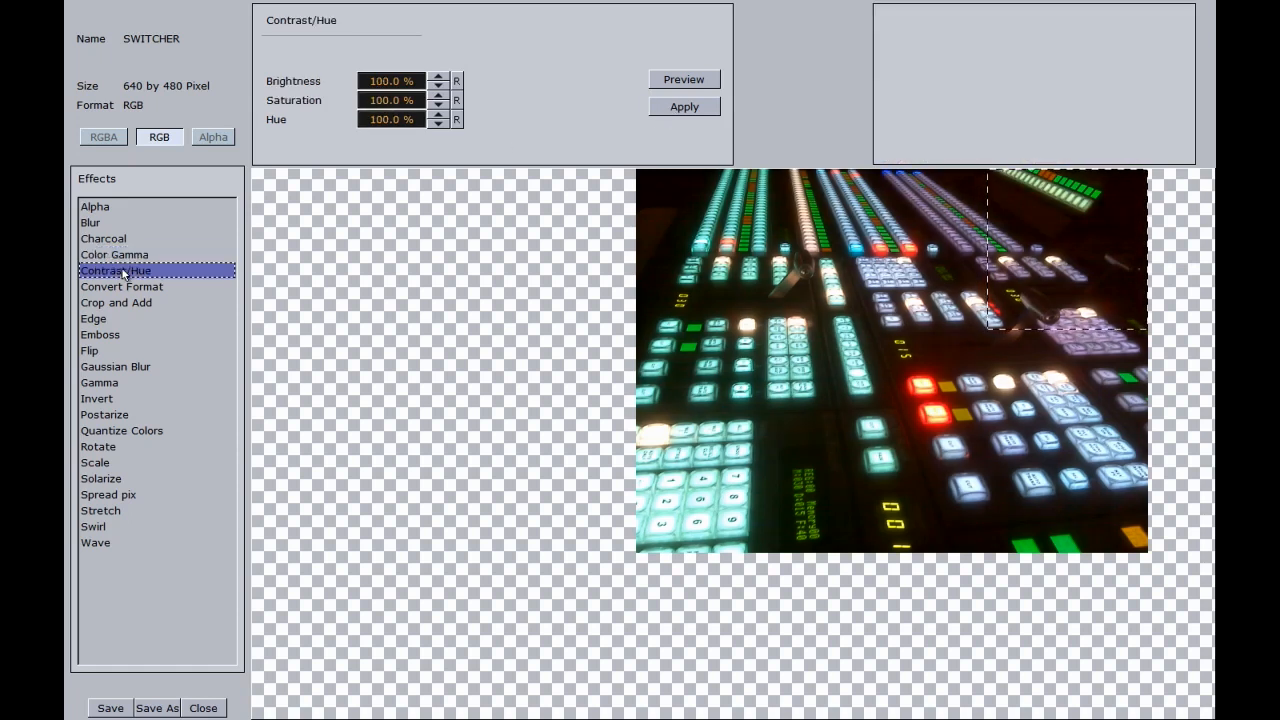
drag(383, 82, 363, 120)
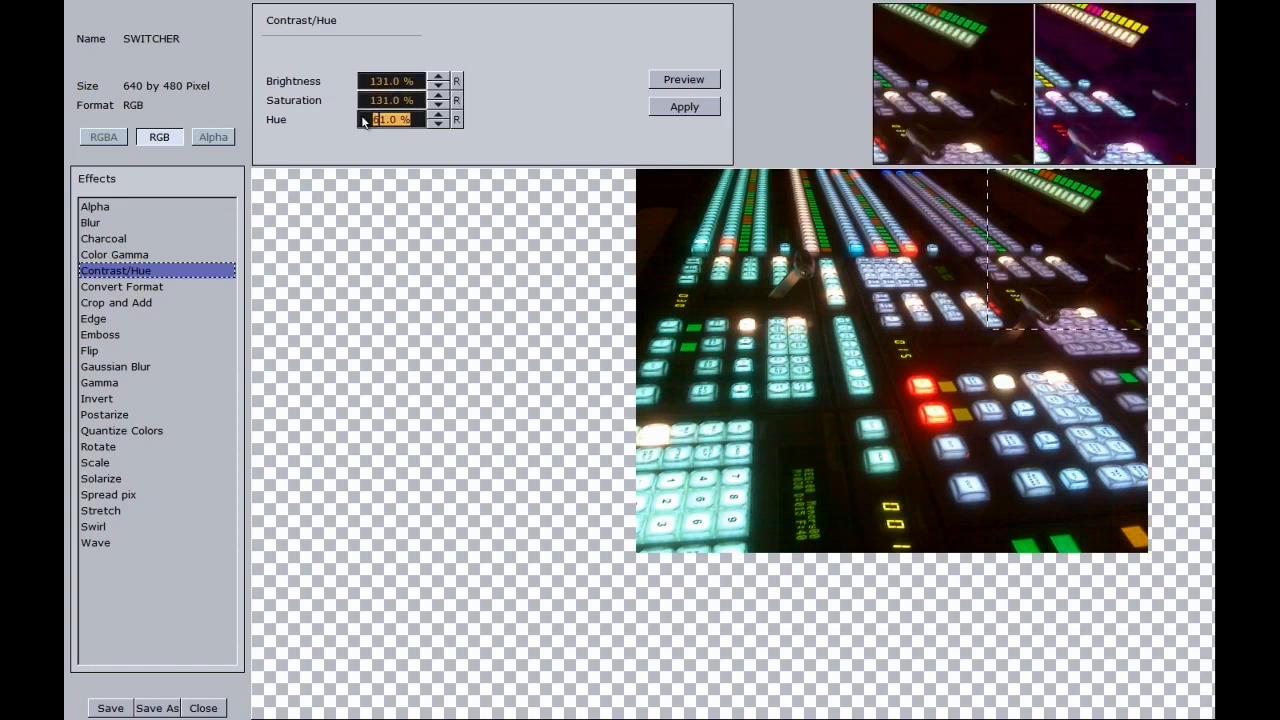
Step: Convert the image format through rgba, Alpha, Luminance and Luminance Alpha, and return it to rgb
click(127, 288)
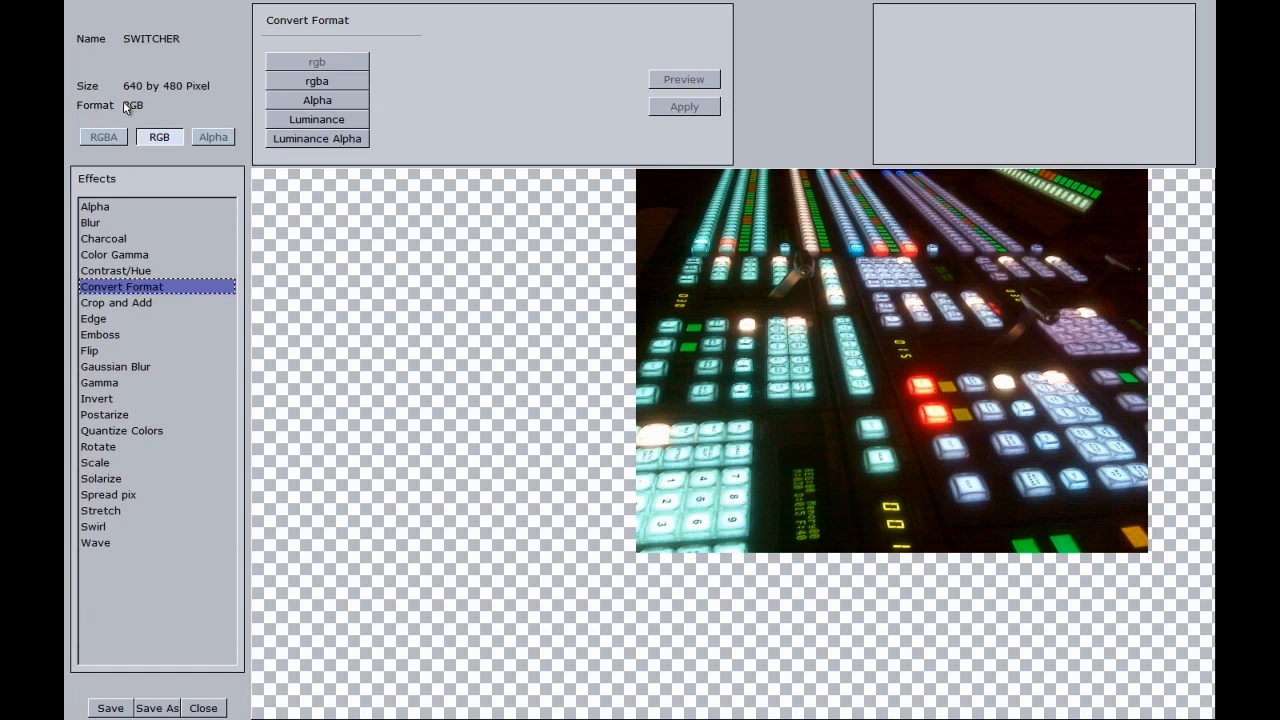
click(306, 82)
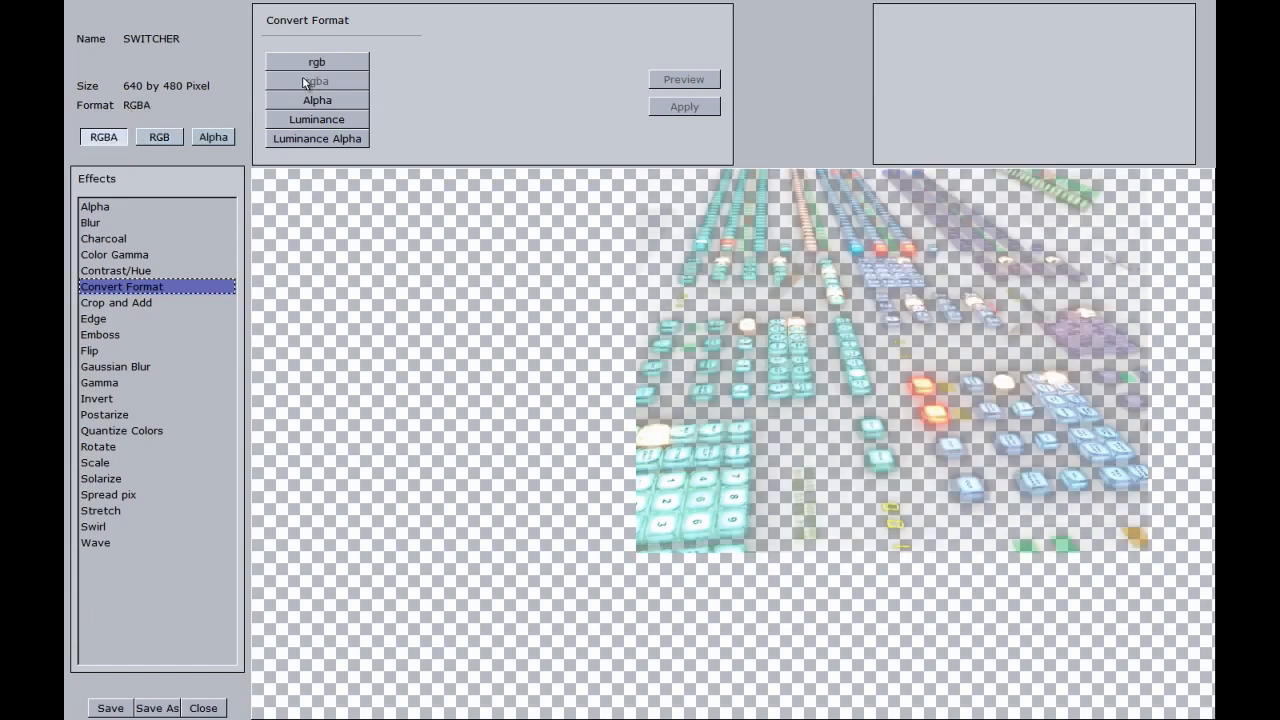
click(306, 100)
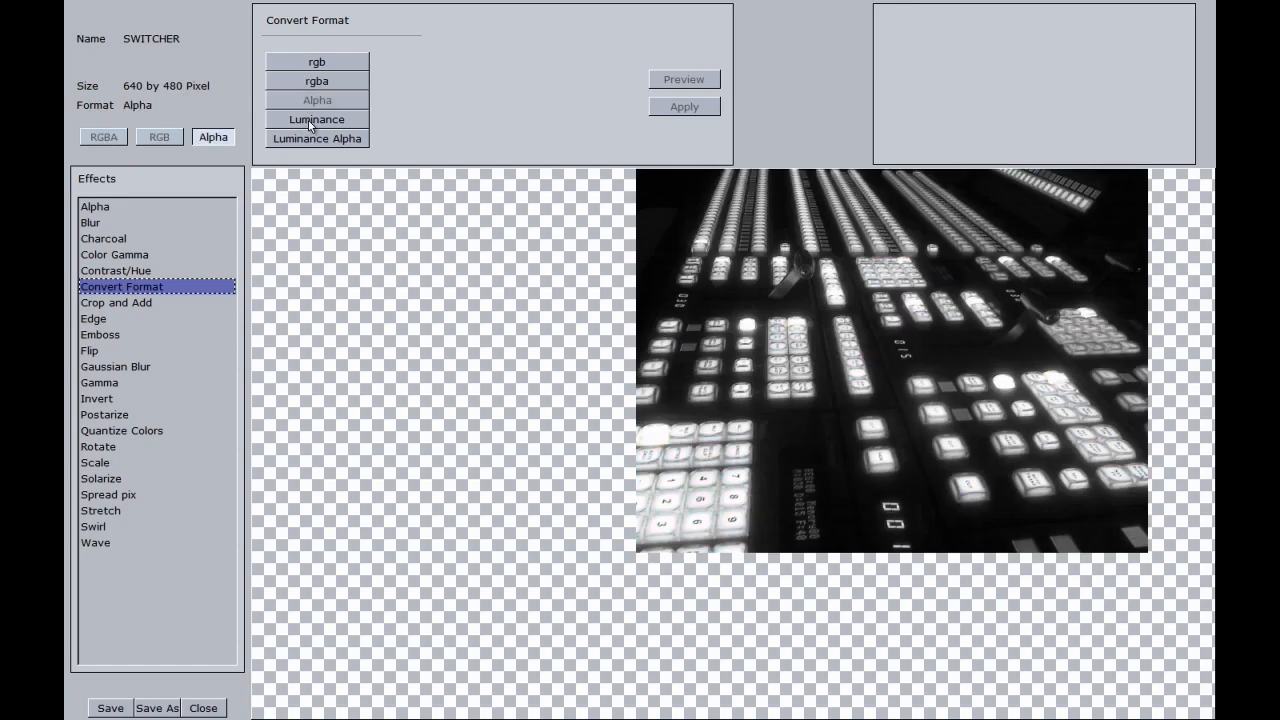
click(309, 119)
click(317, 139)
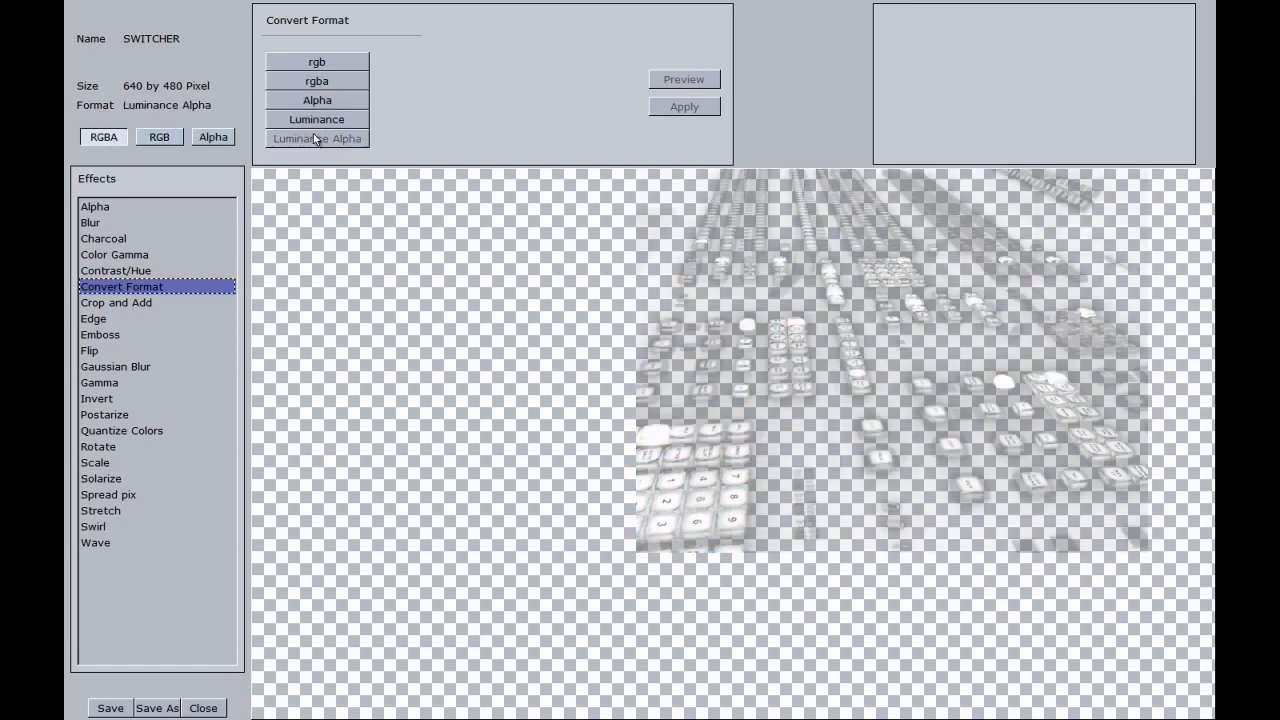
click(317, 63)
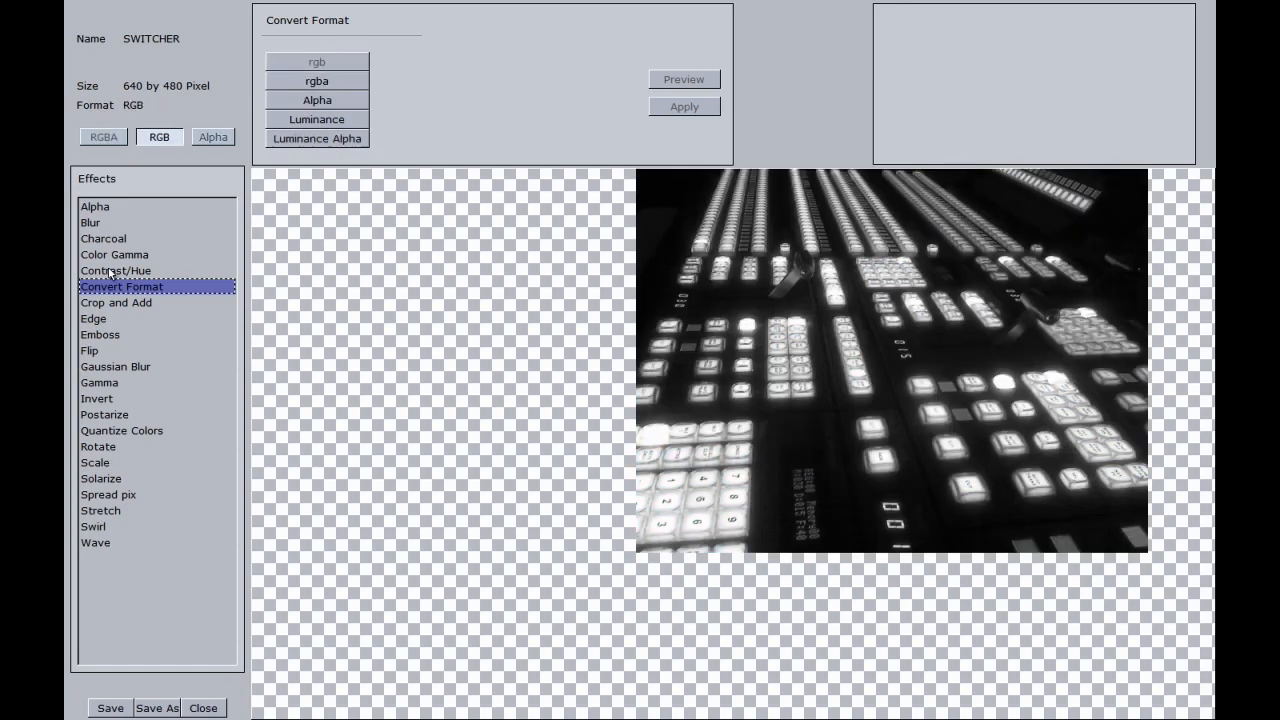
Step: Crop the image by 13 left, 19 right, 12 top and 12 bottom, and apply Emboss with angle 51 and value 100%
click(121, 304)
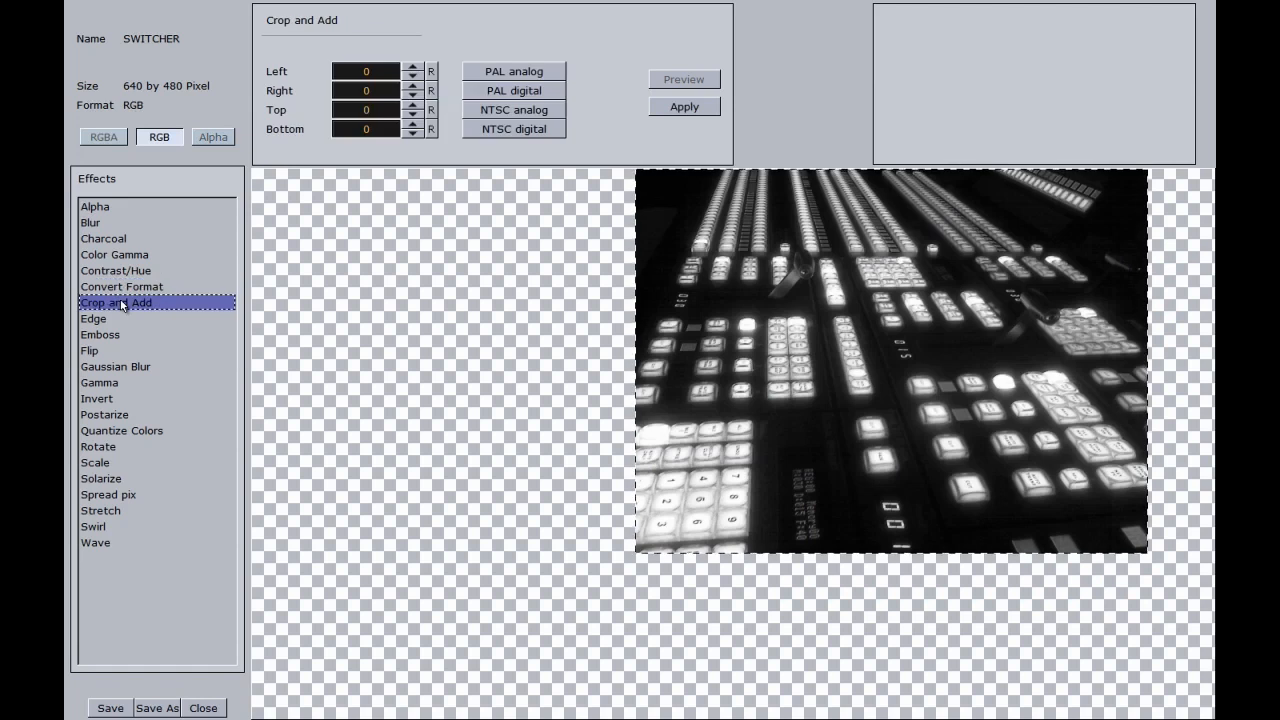
drag(350, 71, 372, 127)
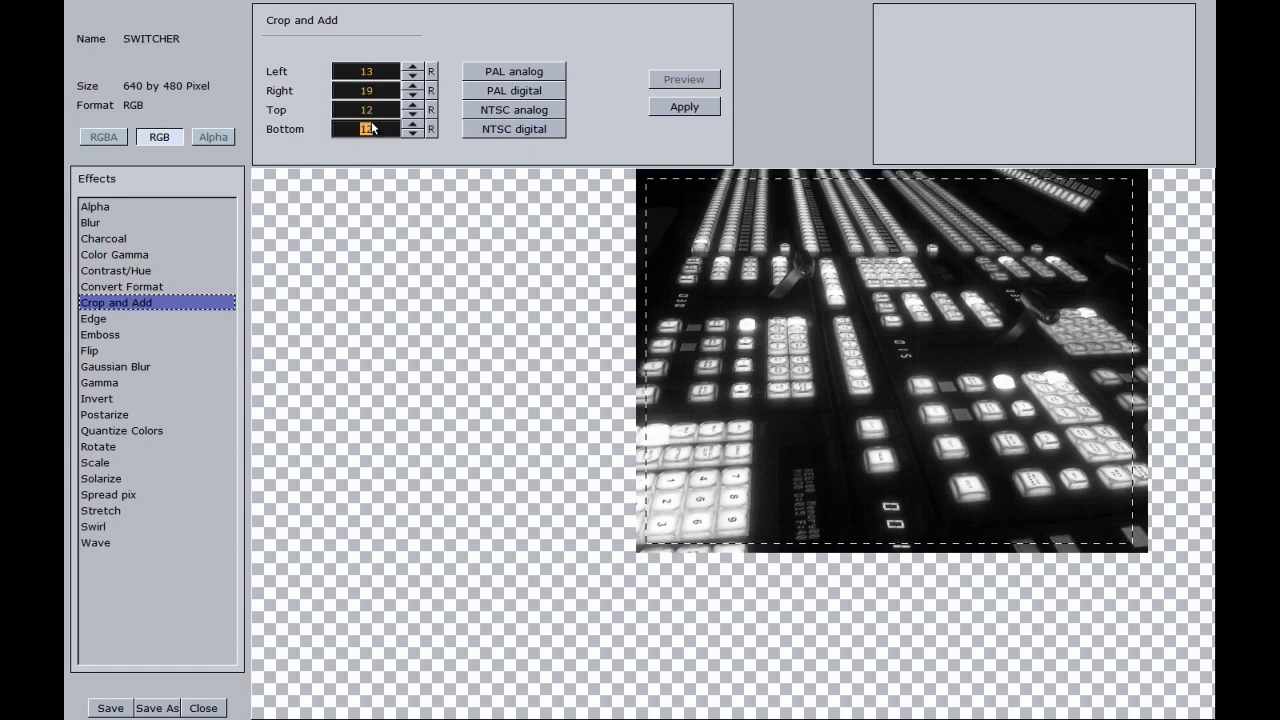
click(668, 112)
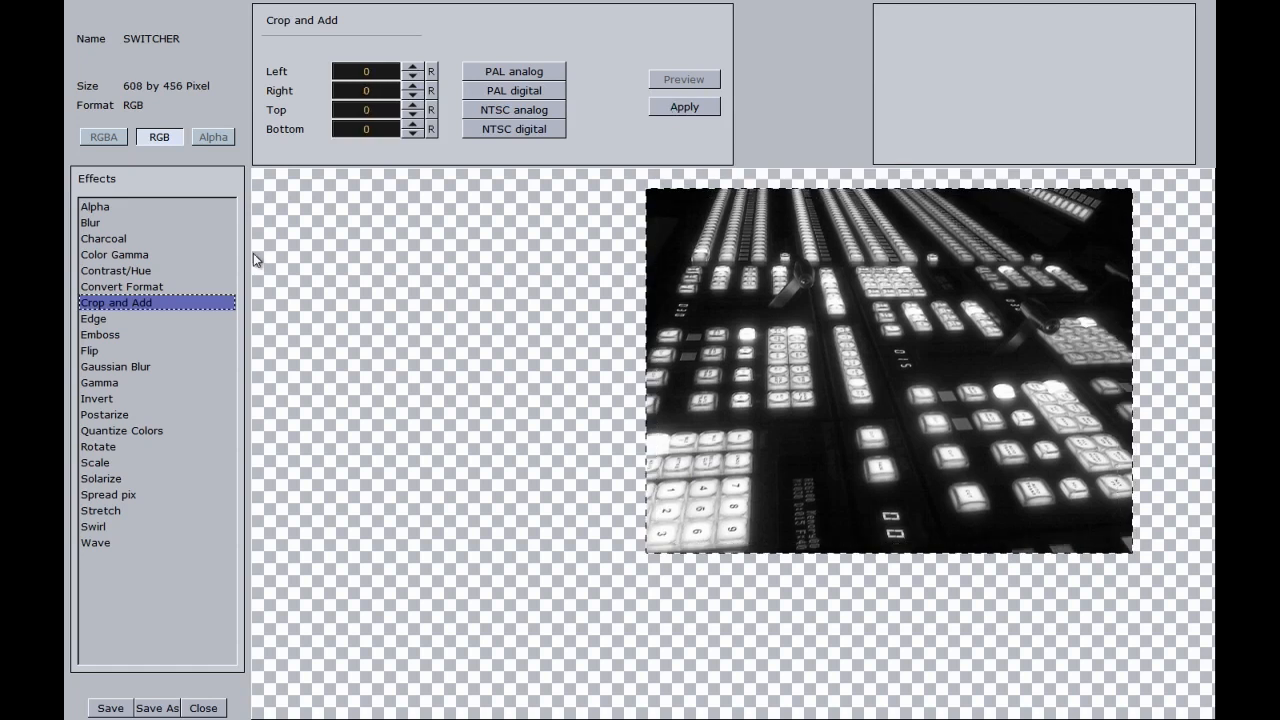
click(104, 334)
drag(379, 89, 391, 111)
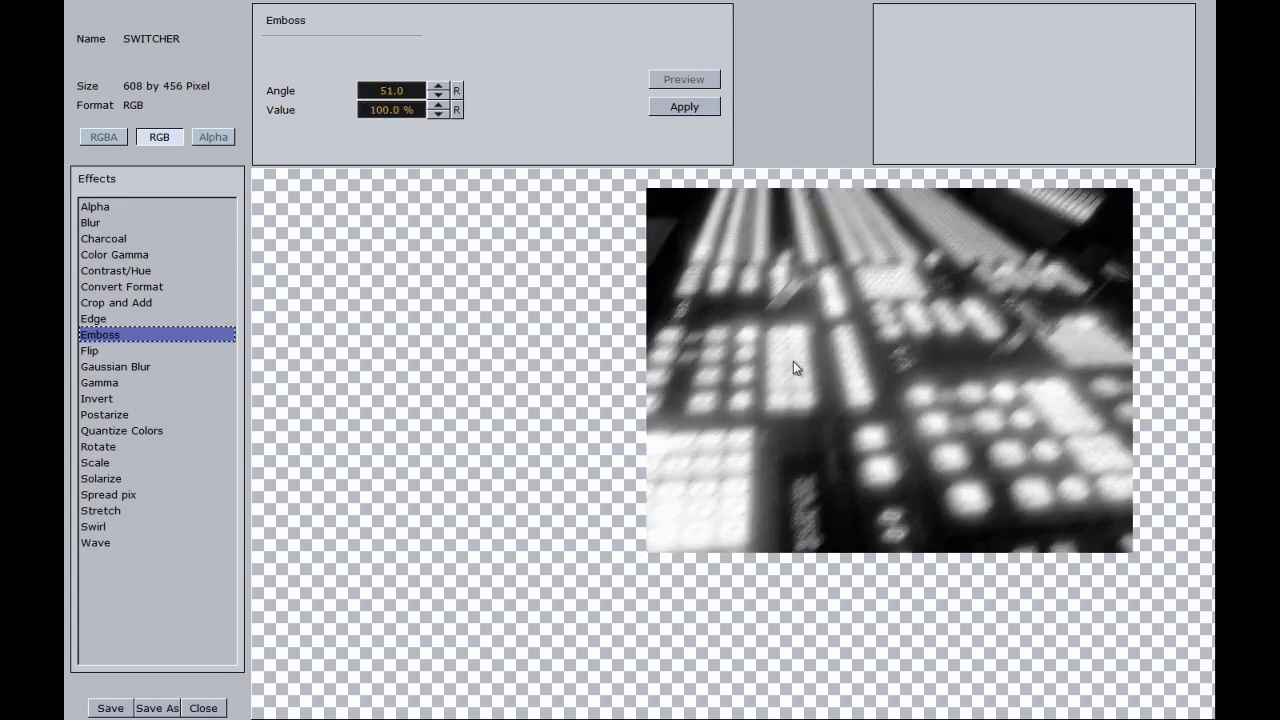
Step: Preview a Gaussian Blur with range 1 and a blur value of 45%
click(125, 367)
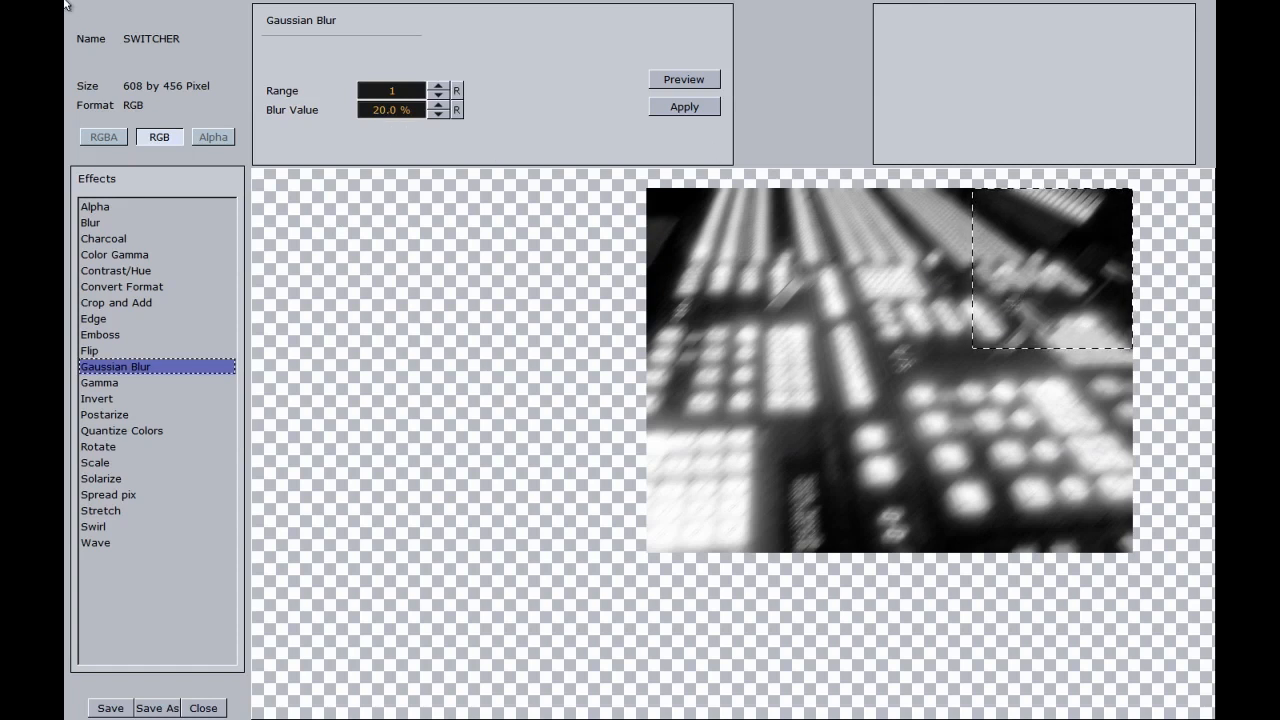
drag(390, 110, 396, 108)
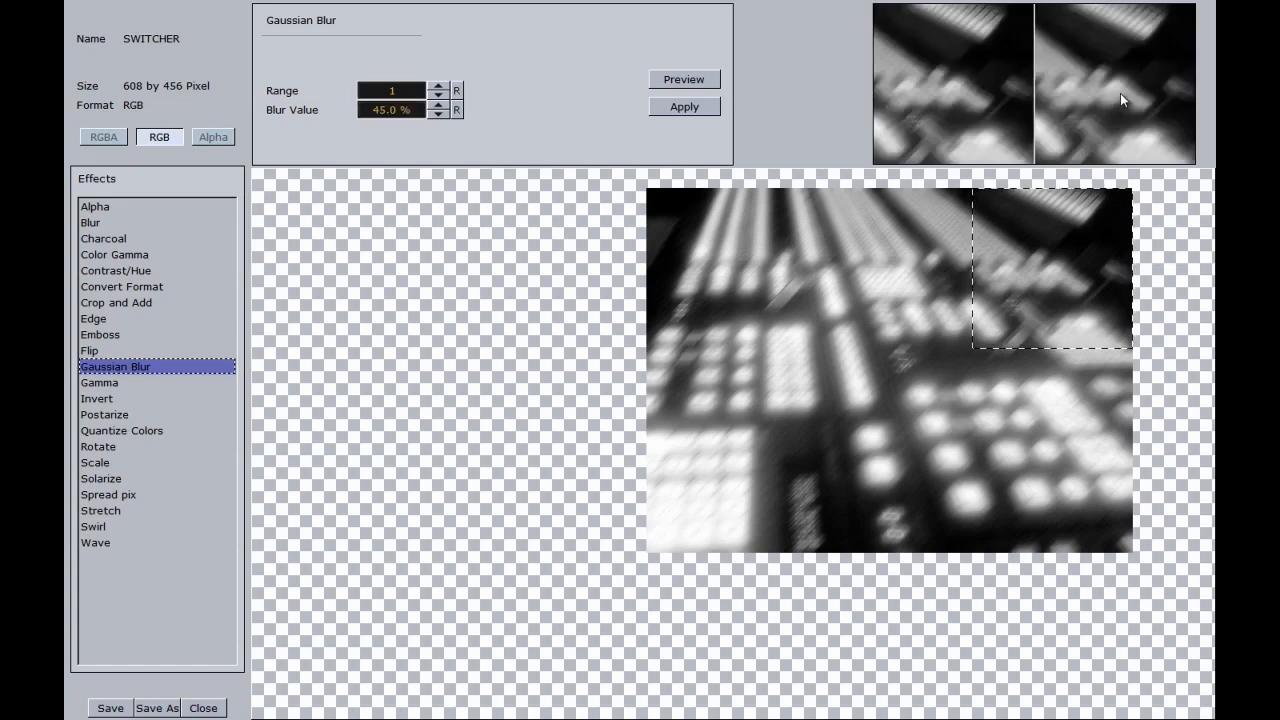
click(392, 110)
Step: Preview the Swirl effect at 124 degrees
click(90, 527)
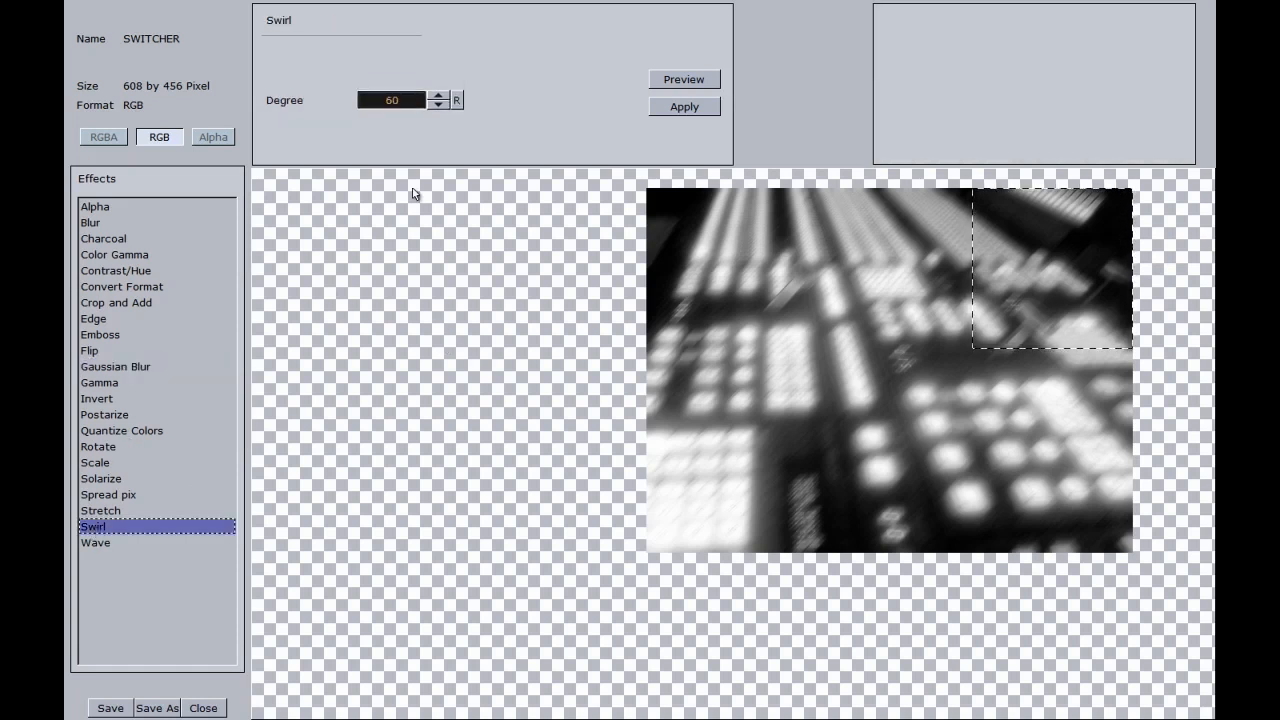
click(411, 101)
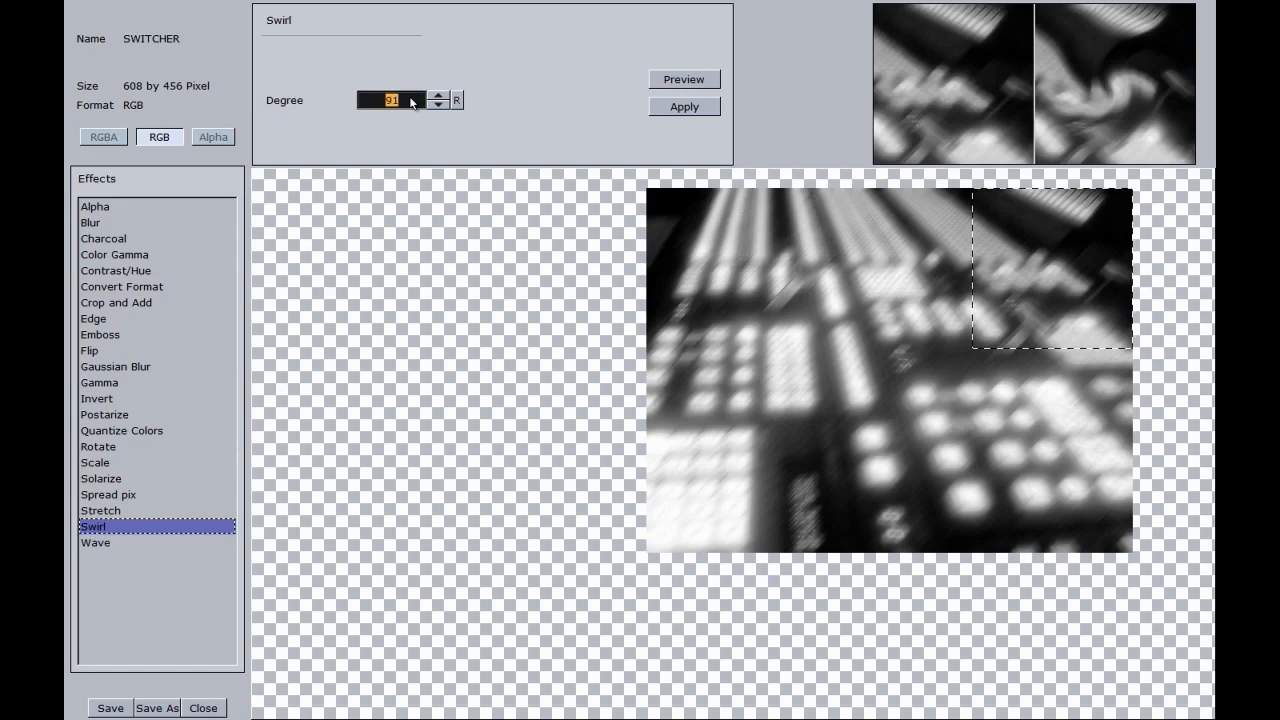
text(124)
key(Return)
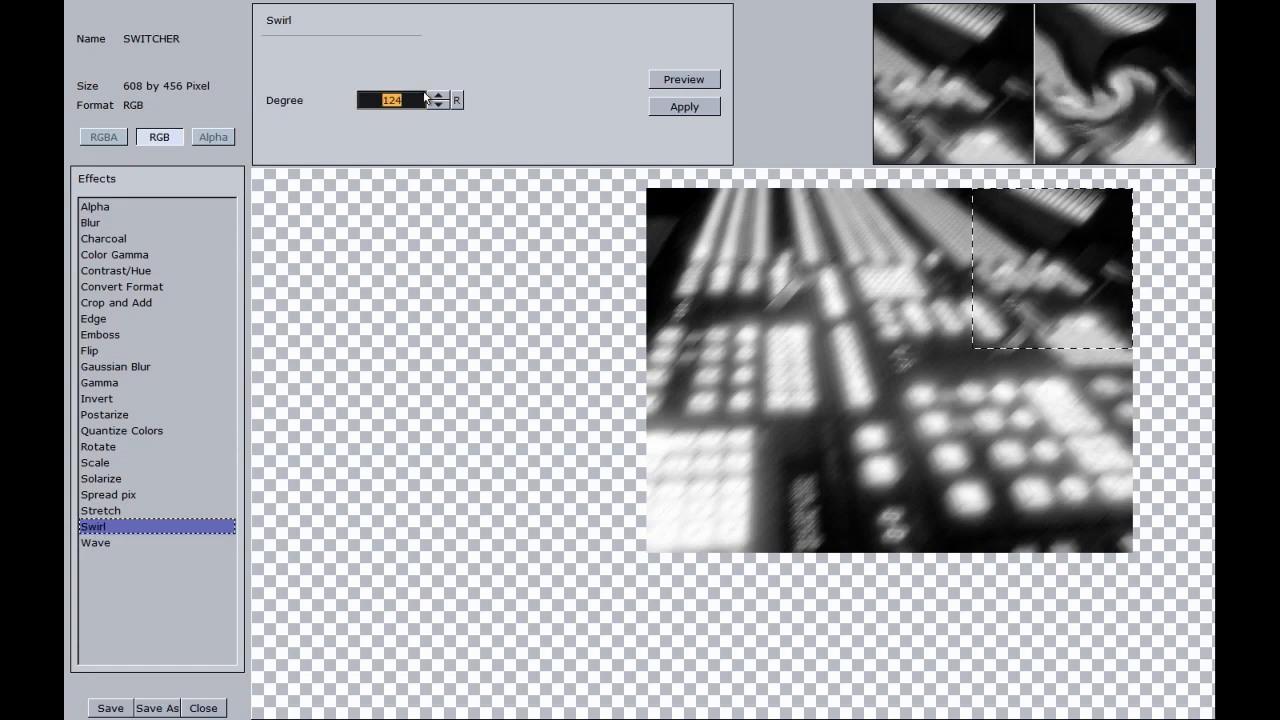
Step: Apply the Wave effect to the image with amplitude 100% and wavelength 57%
click(96, 543)
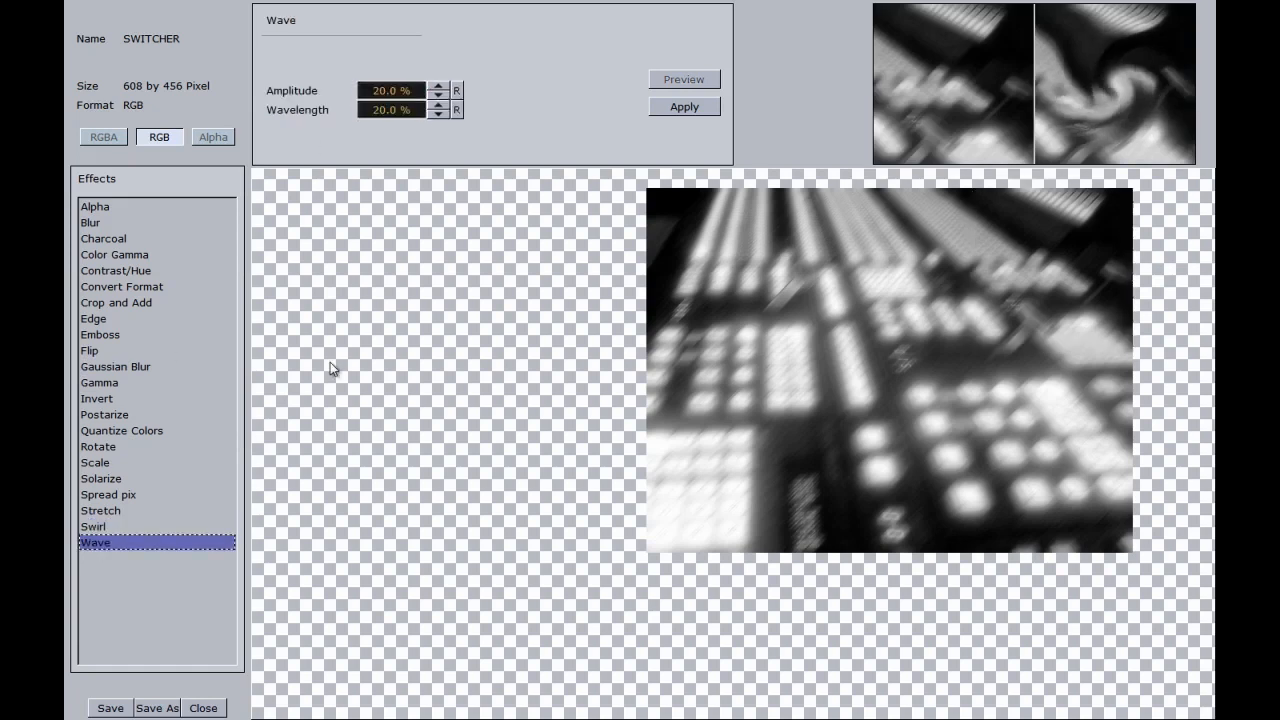
click(367, 110)
text(57)
key(Return)
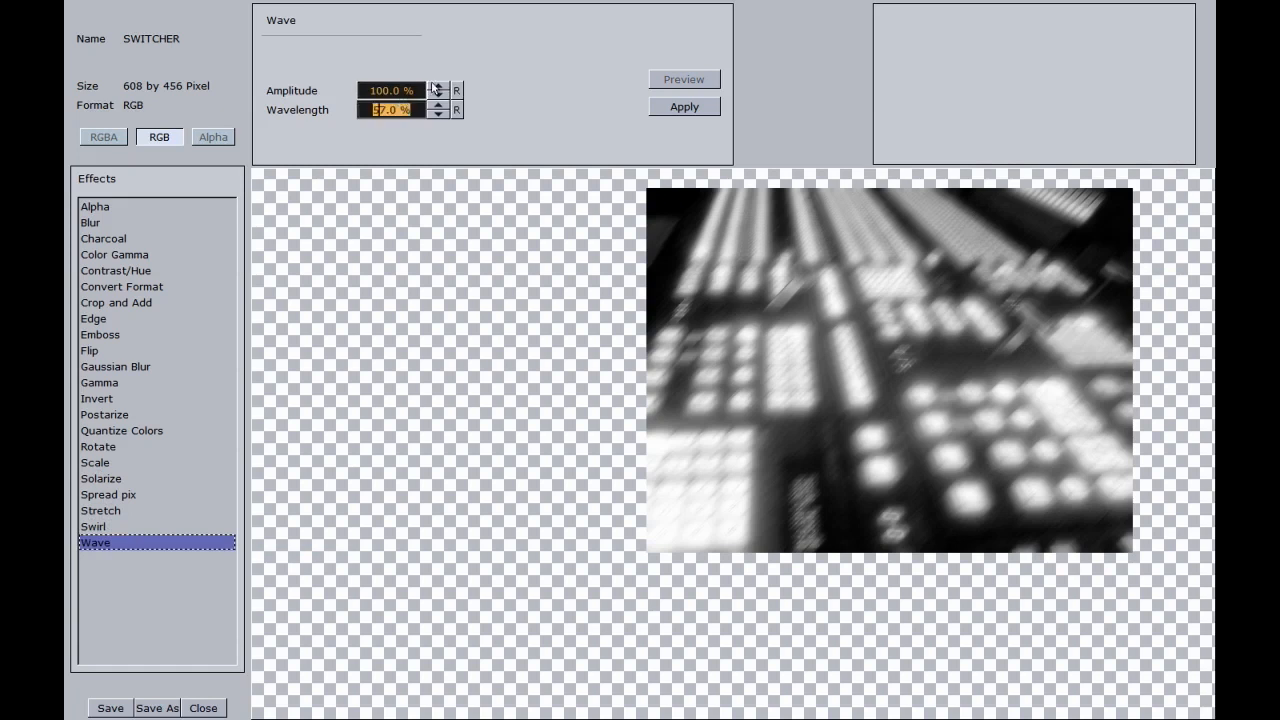
click(685, 109)
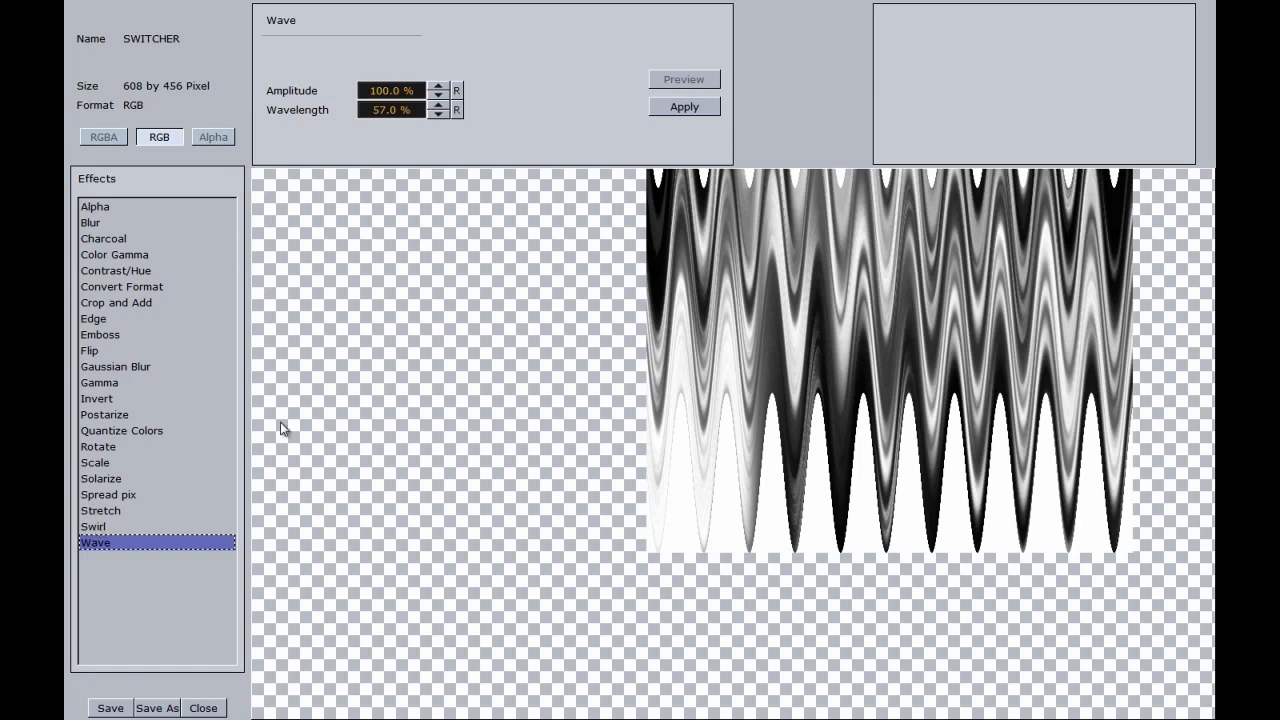
Step: Save the edited image as SWITCHER_1 in the IMAGES folder and close the image editor
click(157, 708)
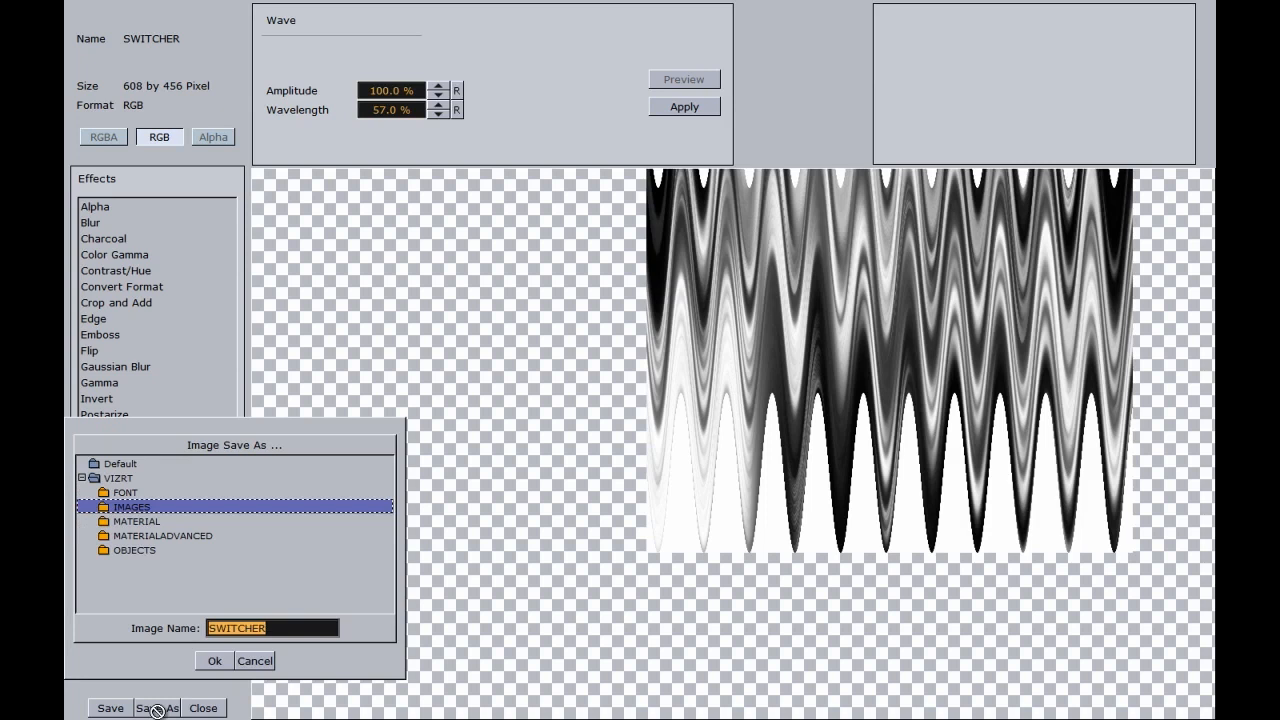
click(261, 627)
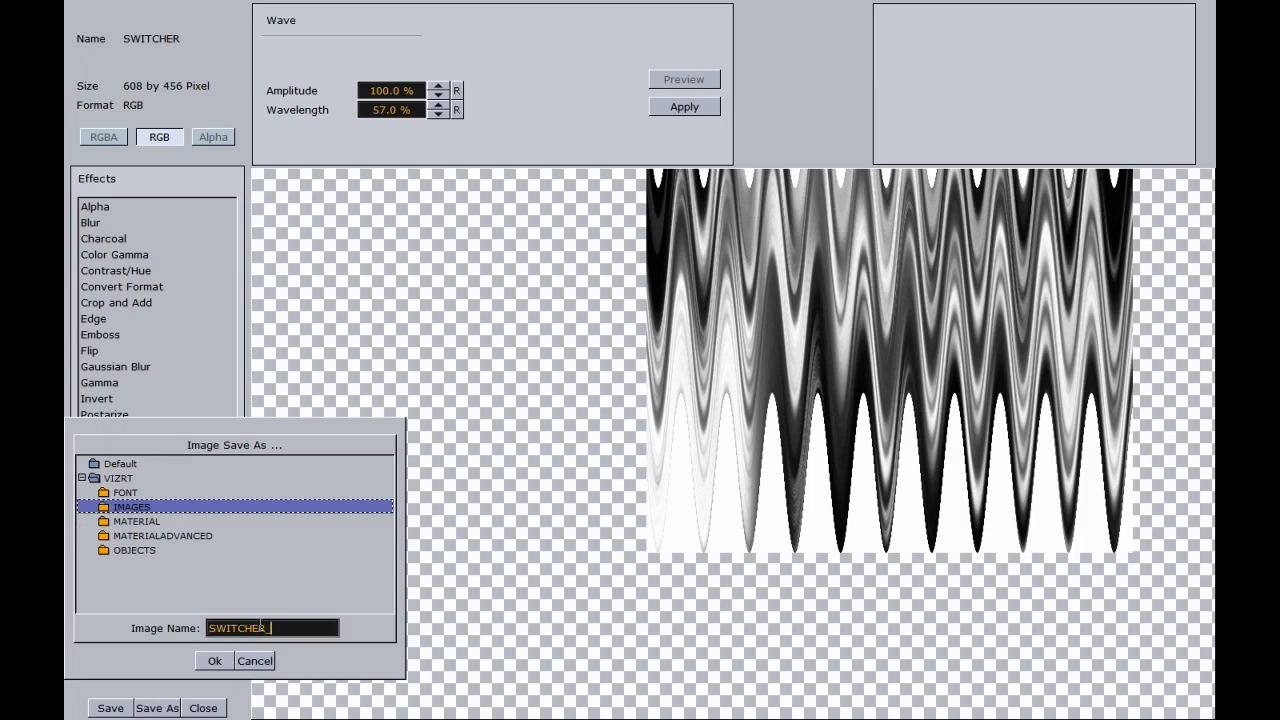
click(214, 660)
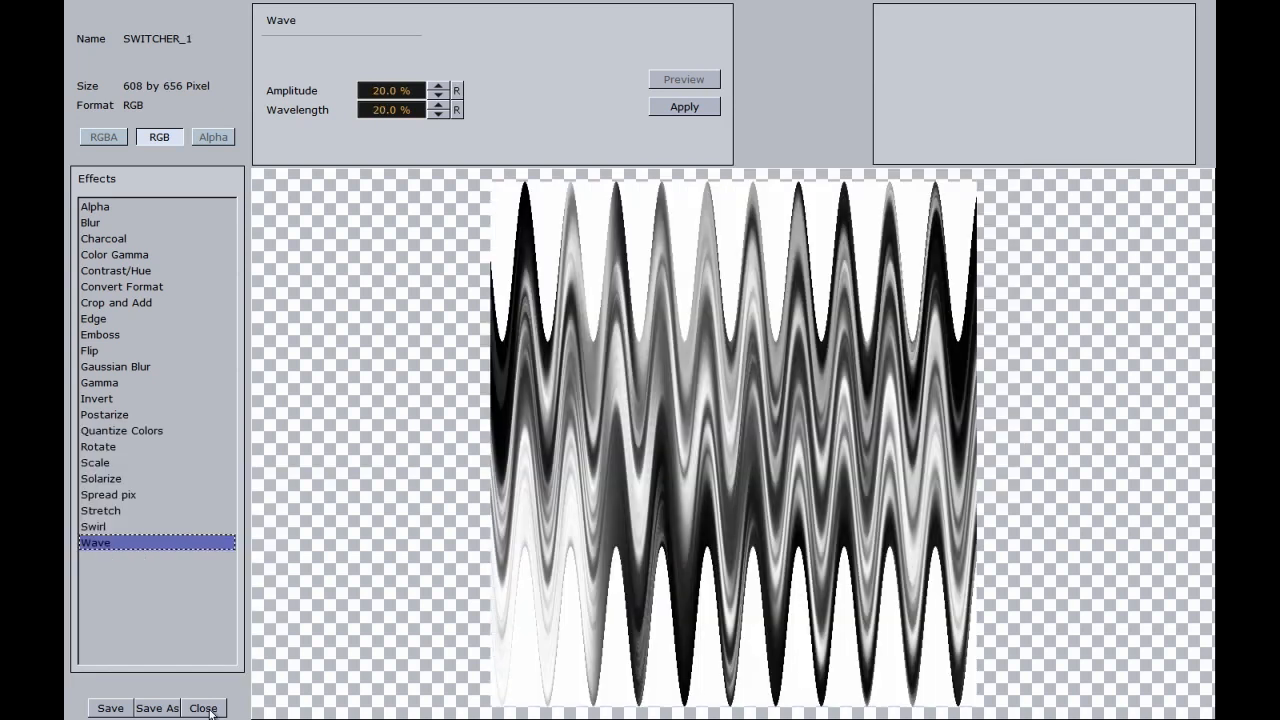
click(203, 708)
Step: Sort the images in the IMAGES folder by date, newest first
drag(538, 226, 542, 172)
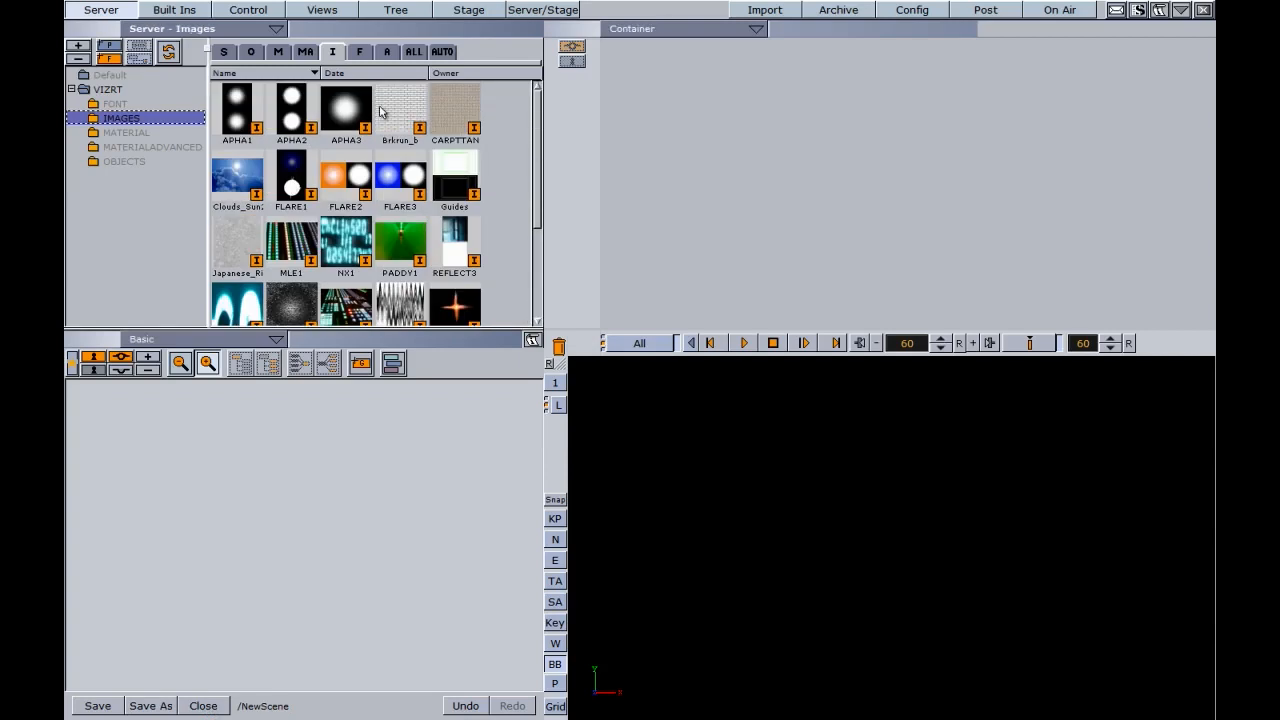
click(366, 76)
click(366, 78)
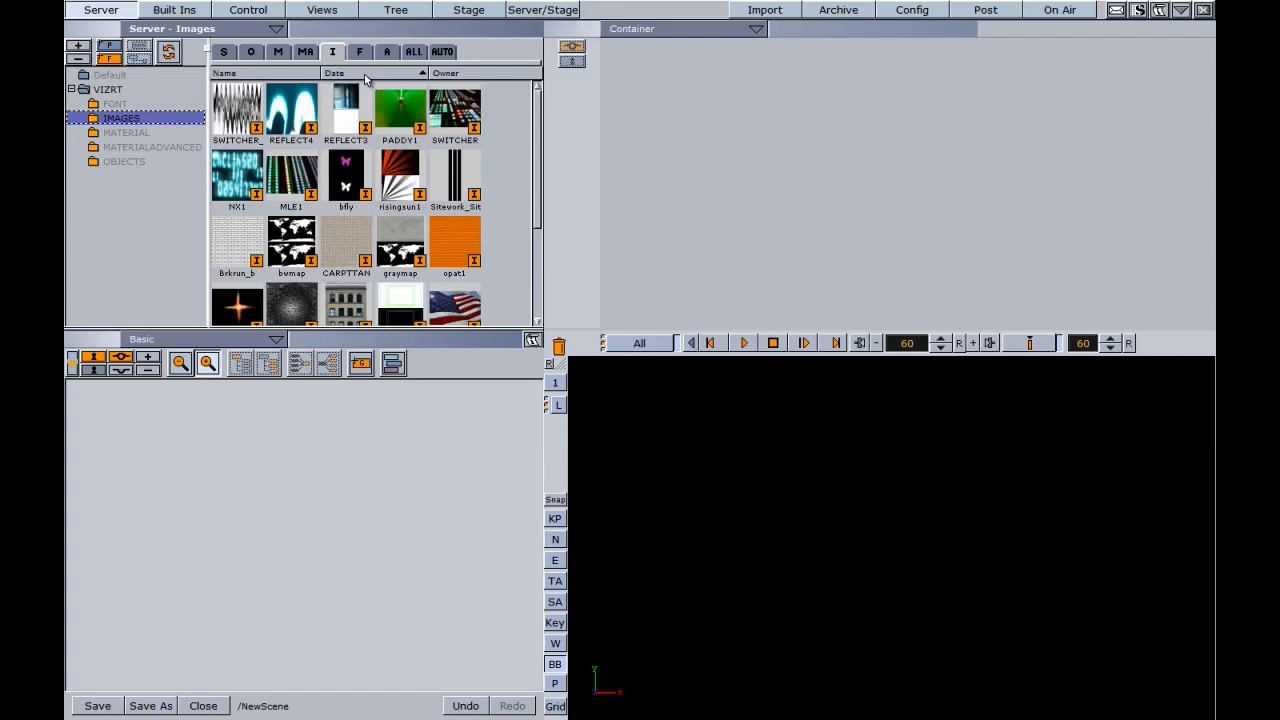